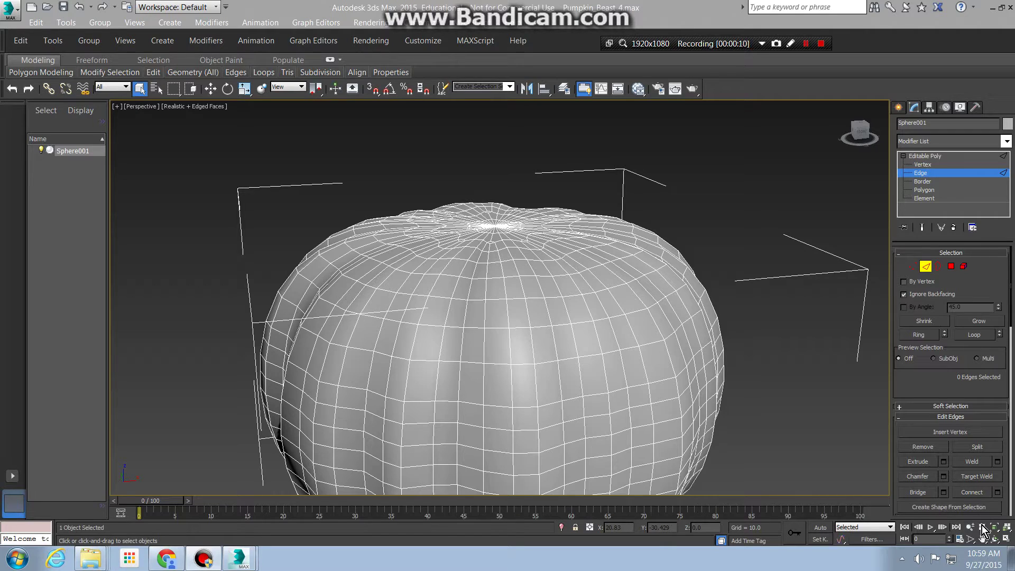
Step: Show the Front view full size, zoomed out so the whole pumpkin has empty space around it
left_click(1007, 539)
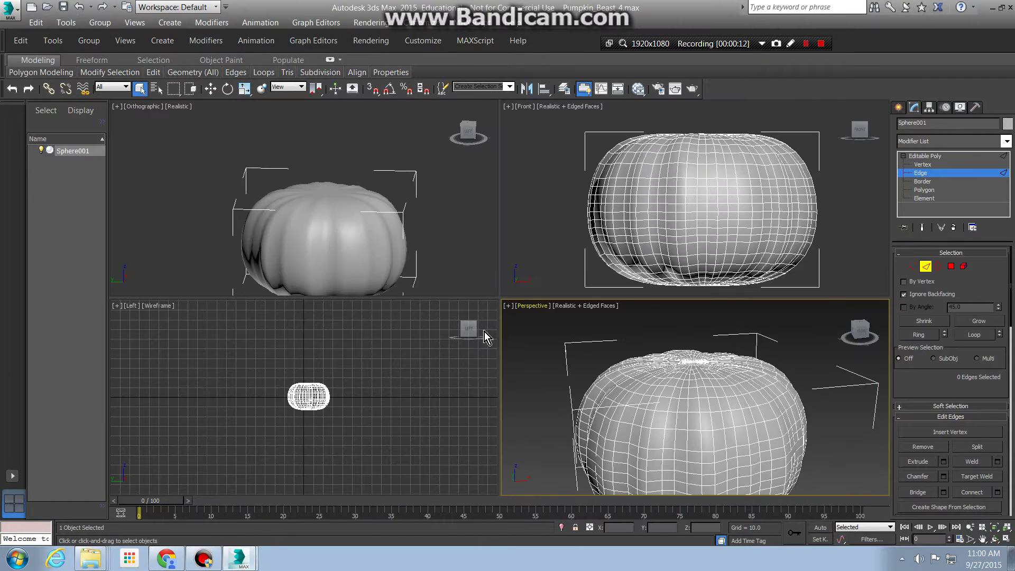
scroll(611, 218, "down", 4)
middle_click_drag(596, 227, 617, 238)
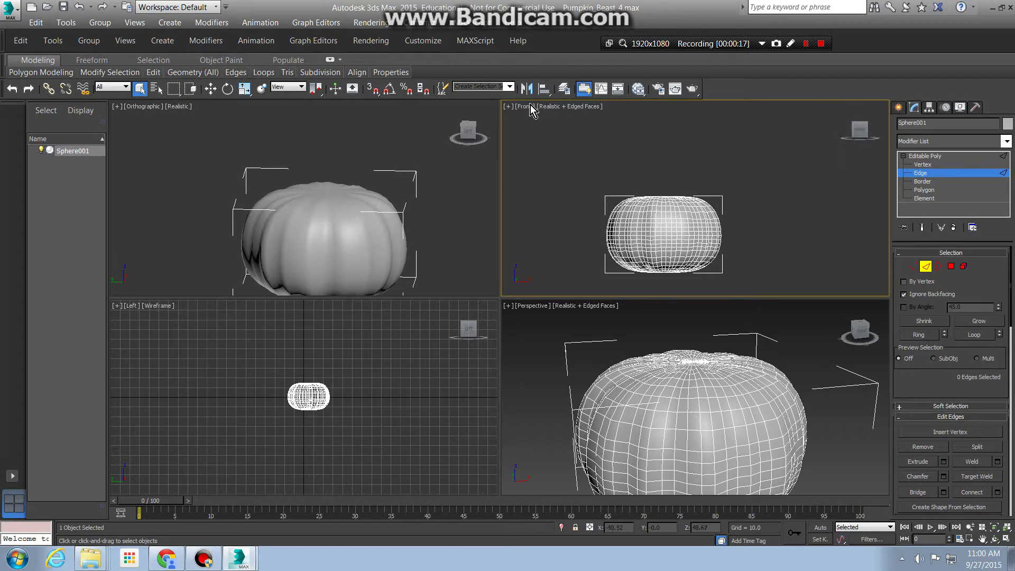
left_click(1007, 539)
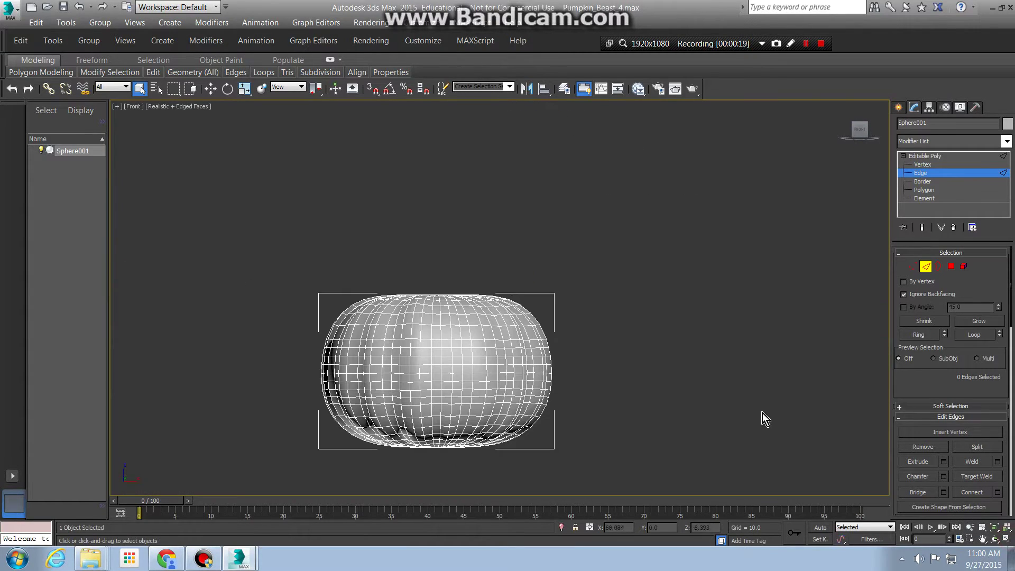
Step: Draw a wavy, open Line spline in the Front view, running from beside the pumpkin's upper part away and down in curved bends
left_click(899, 108)
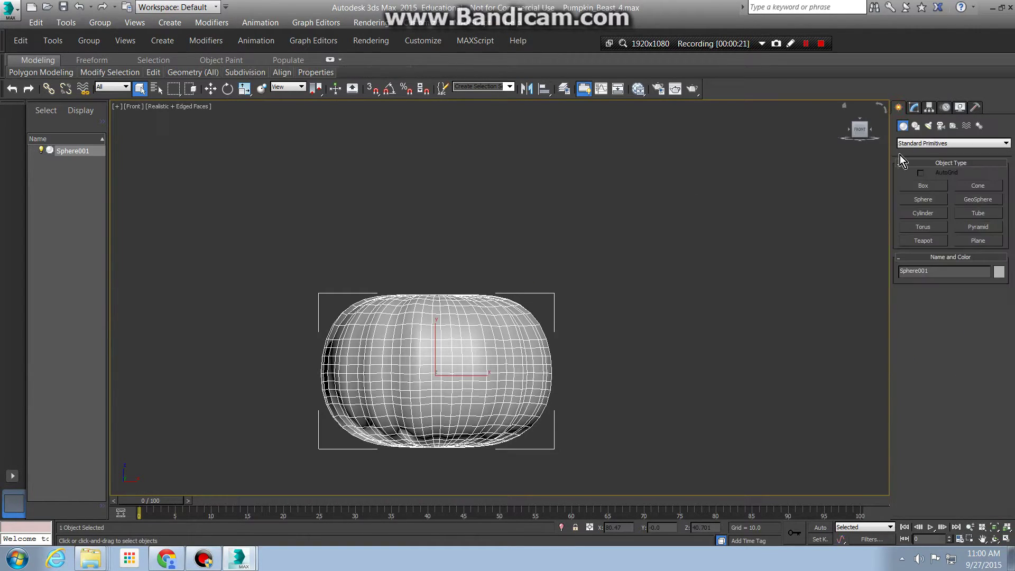
left_click(916, 127)
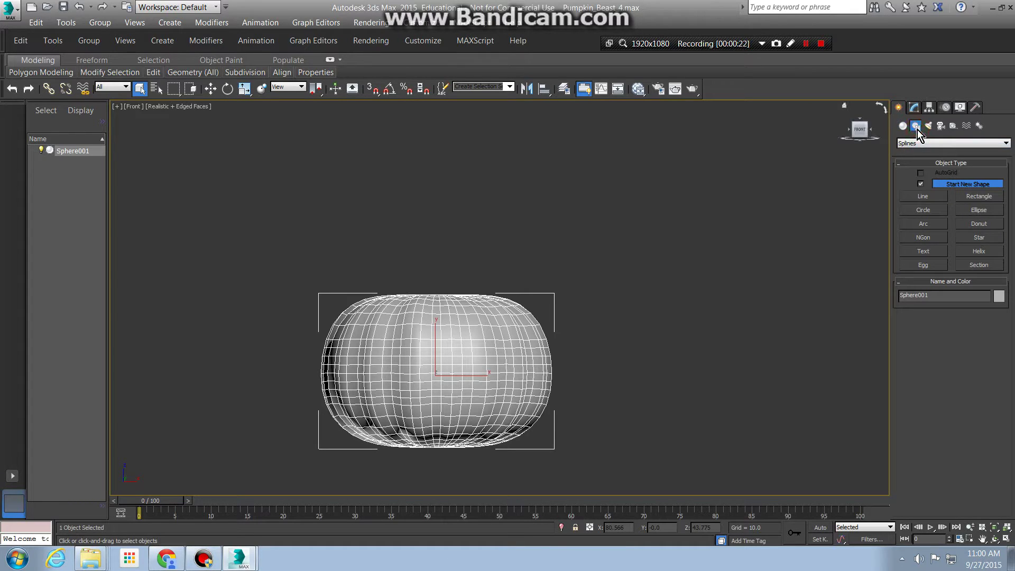
middle_click_drag(664, 320, 780, 287)
scroll(780, 287, "down", 4)
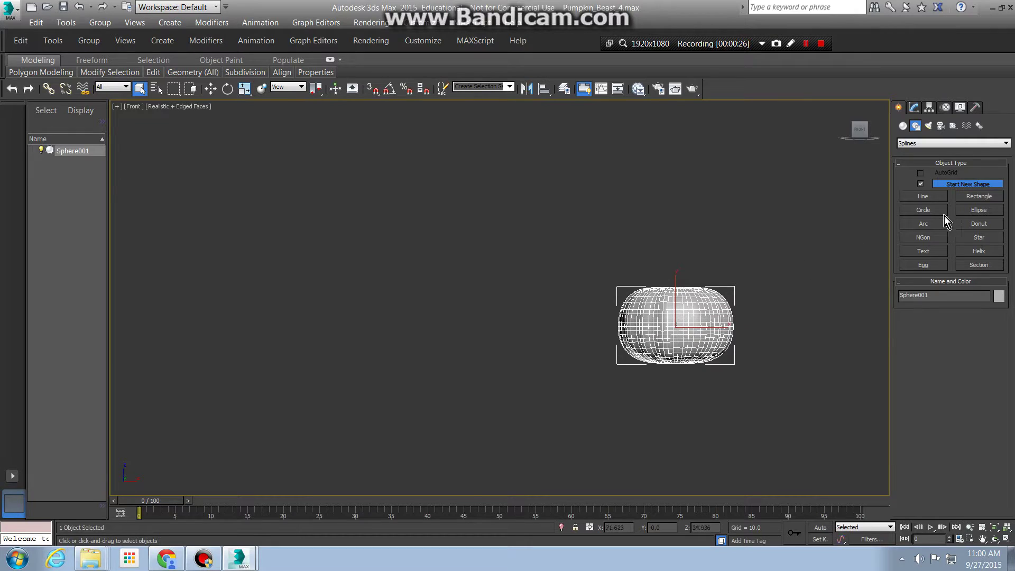
left_click(927, 195)
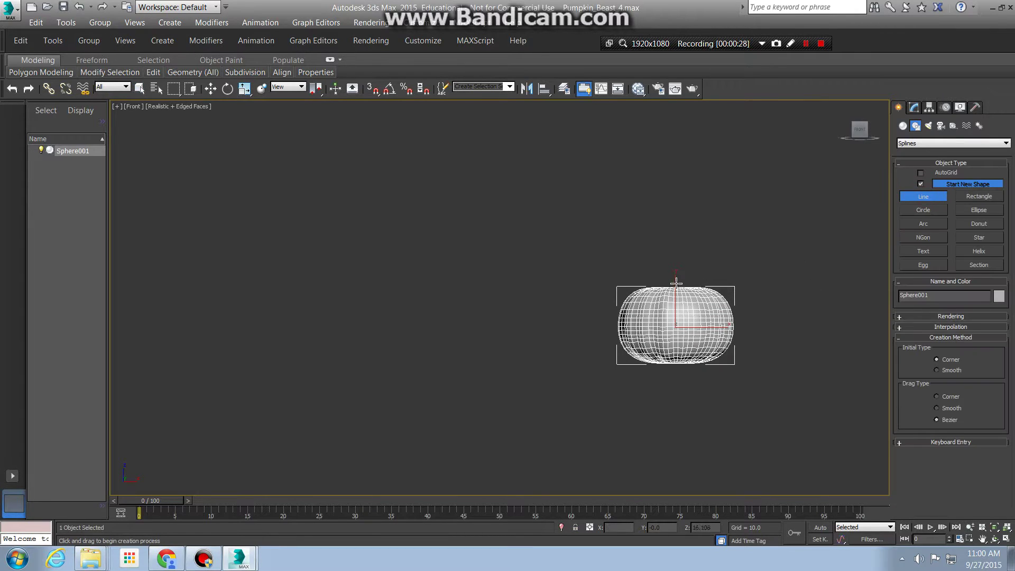
left_click(540, 284)
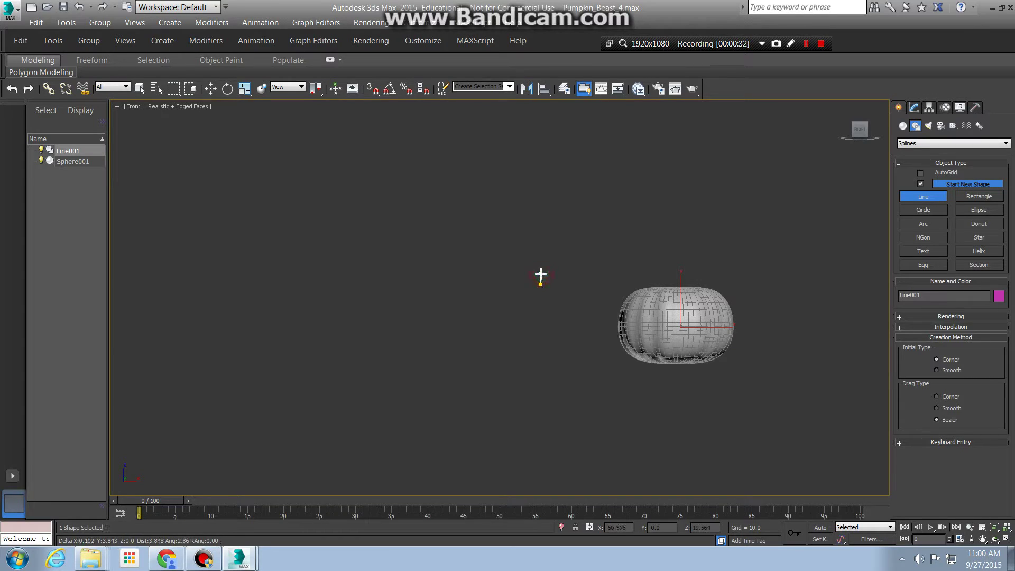
left_click(540, 274)
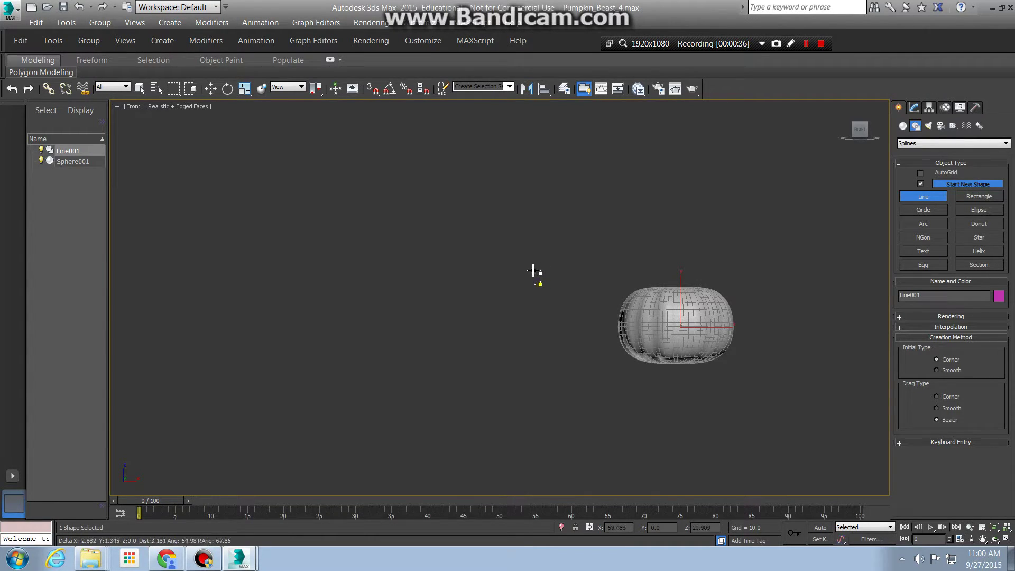
left_click_drag(517, 269, 509, 272)
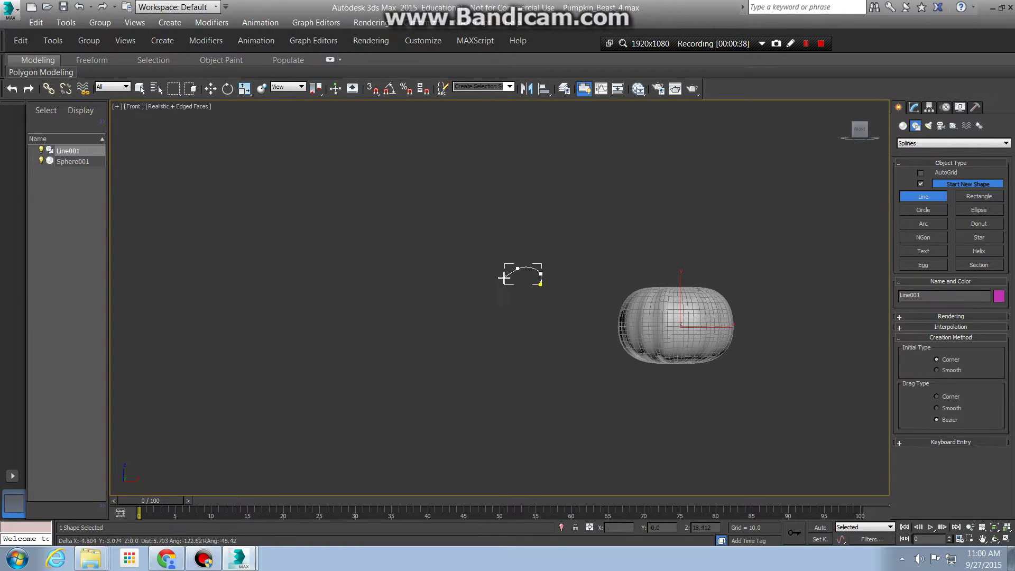
left_click(487, 304)
left_click(436, 305)
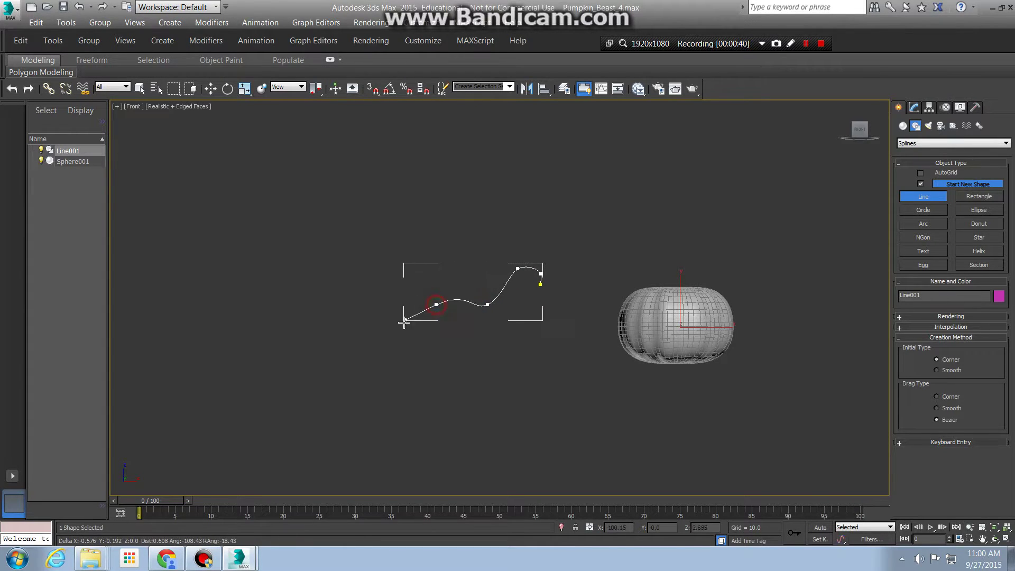
left_click(395, 348)
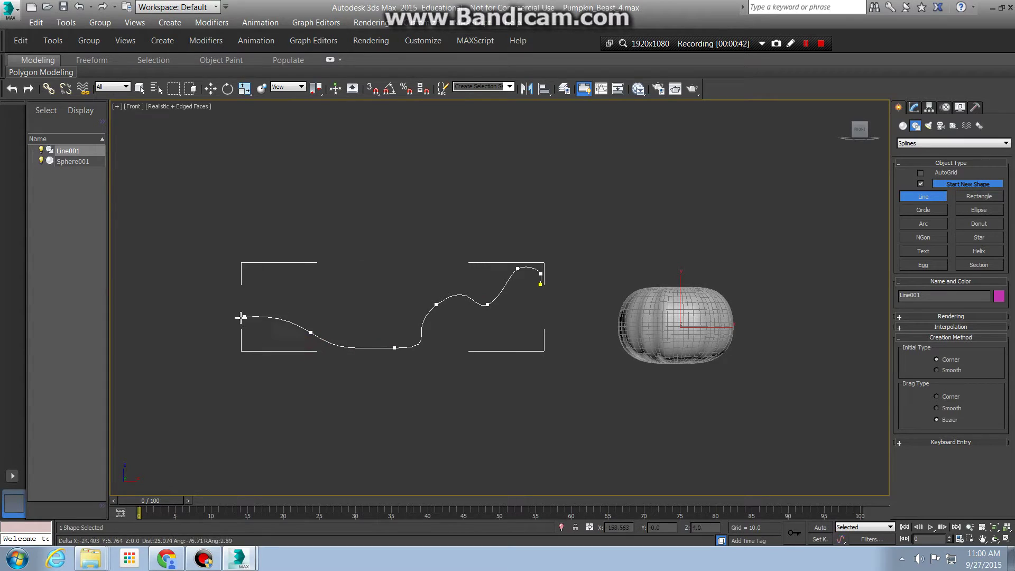
left_click(227, 327)
left_click_drag(168, 395, 149, 416)
left_click_drag(122, 421, 103, 410)
right_click(105, 410)
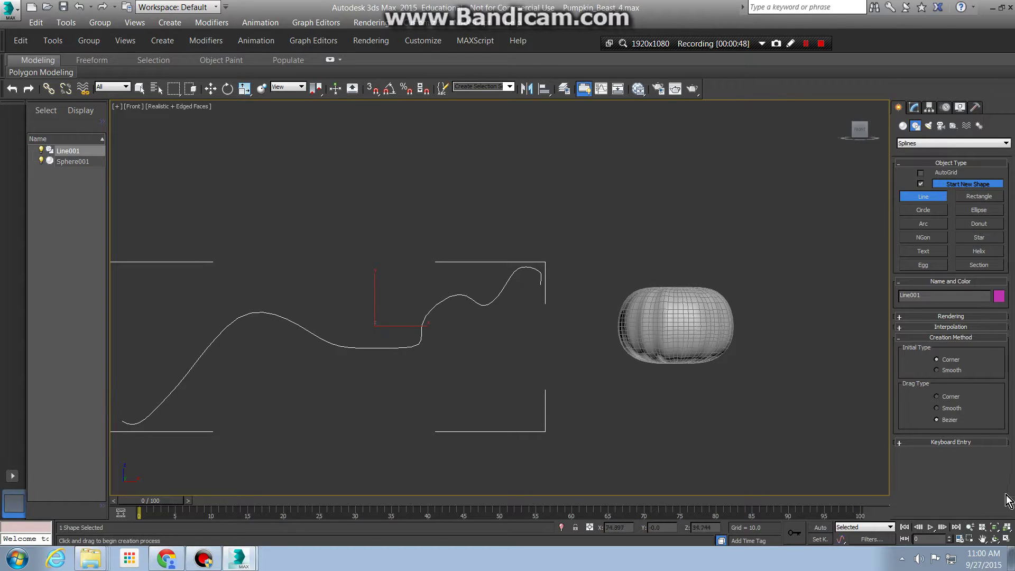
Step: Return to the four-viewport layout and convert the wavy line to an editable spline
left_click(1007, 539)
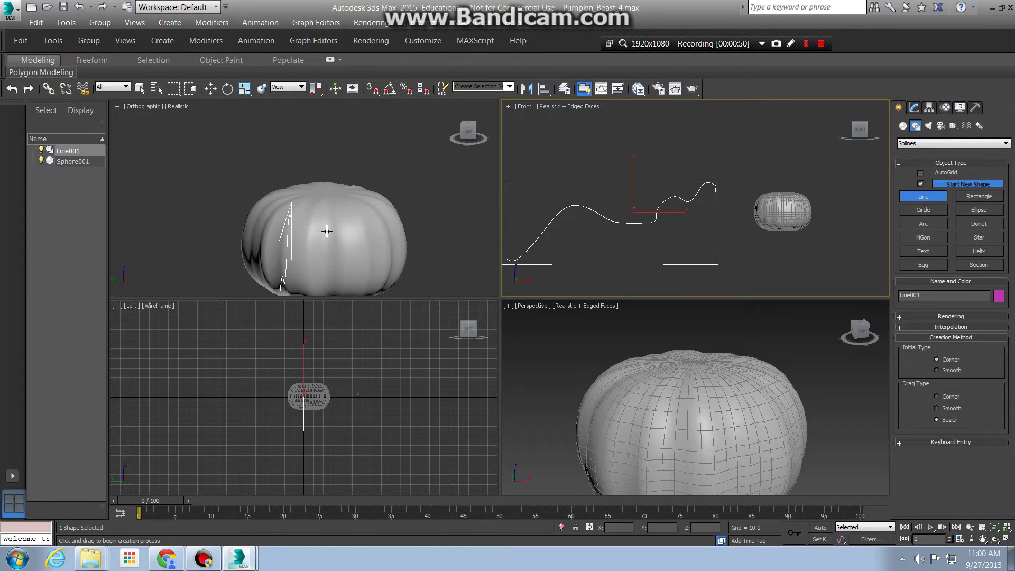
right_click(597, 213)
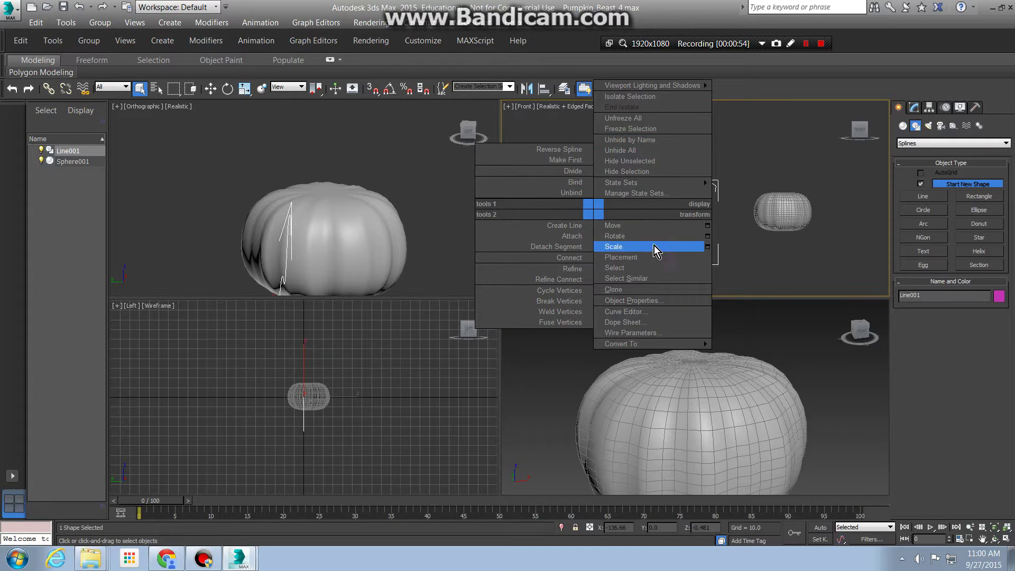
left_click(791, 150)
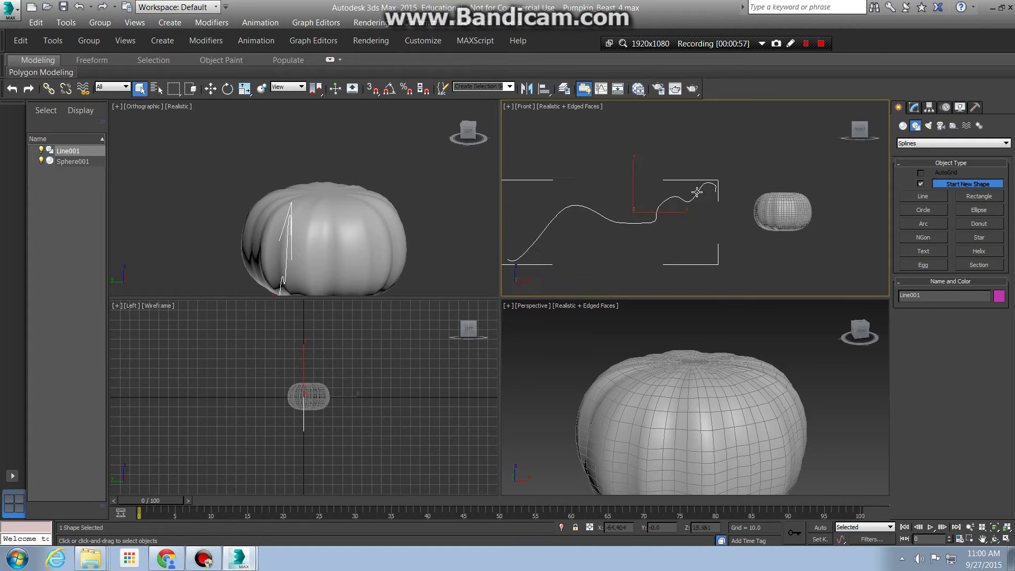
right_click(697, 193)
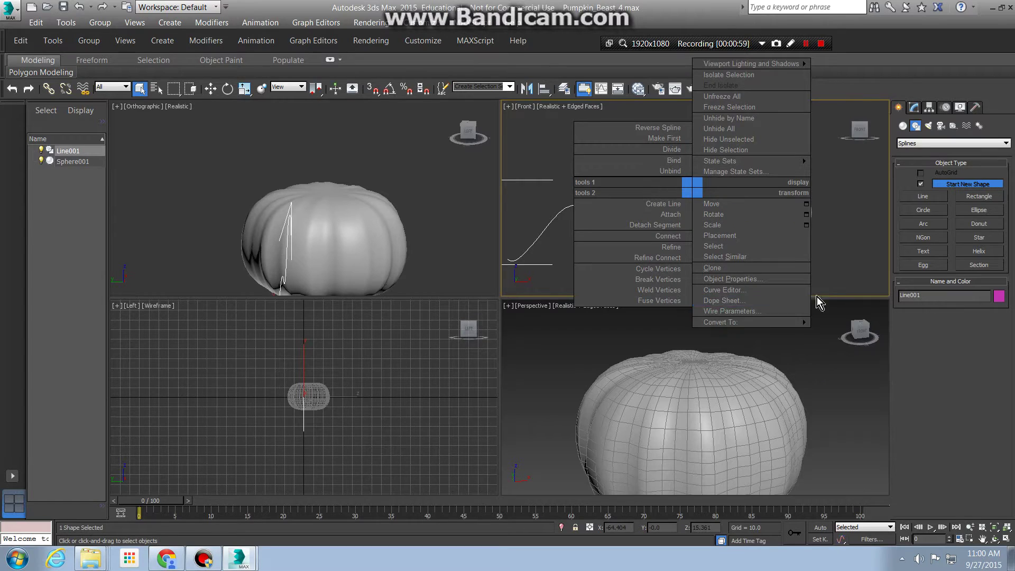
mouse_move(803, 319)
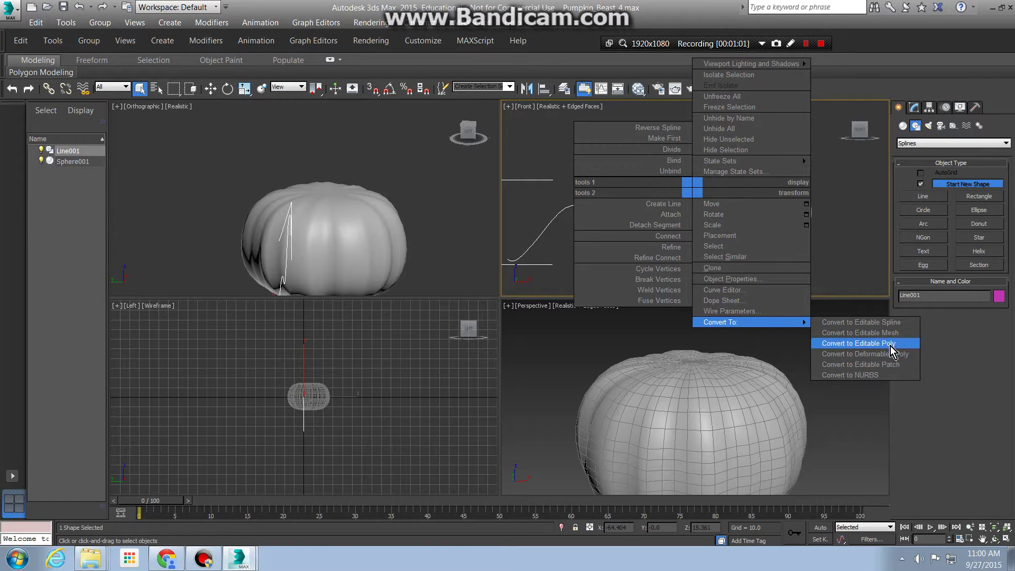
left_click(890, 322)
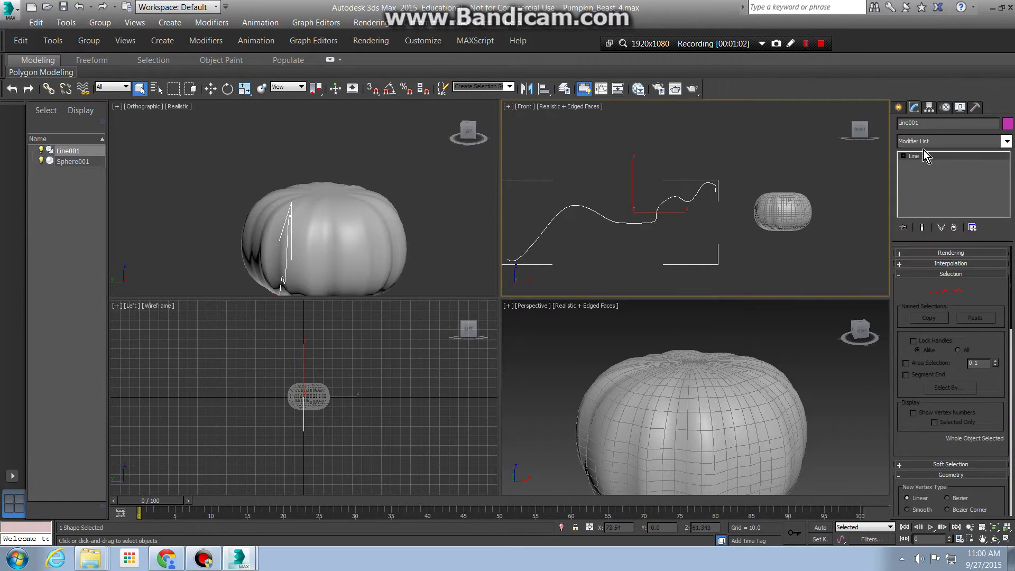
Step: Expand the line's sub-object levels in the modifier stack, leaving the whole line as the active level
left_click(907, 157)
key("1")
left_click(904, 156)
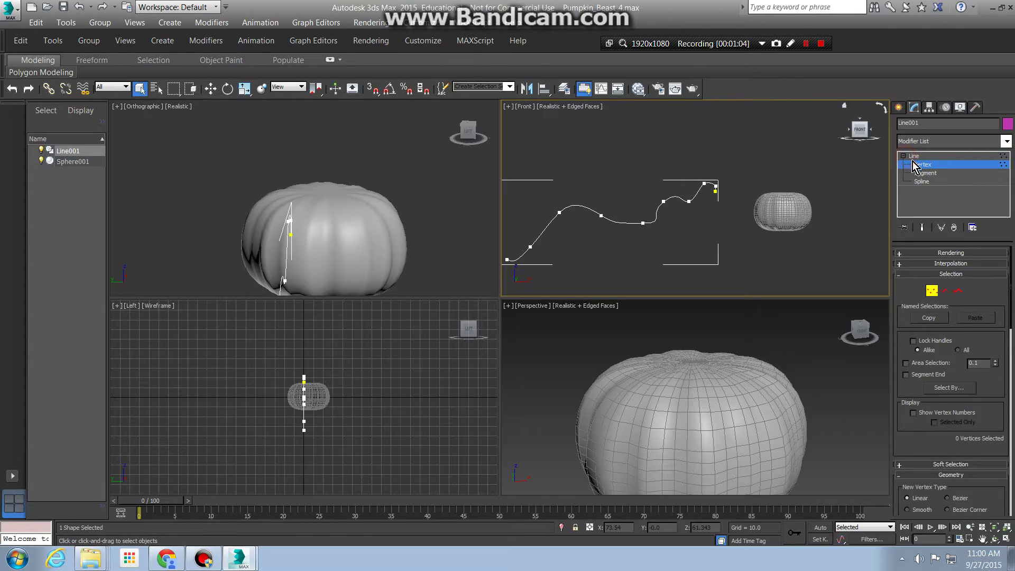
left_click(915, 156)
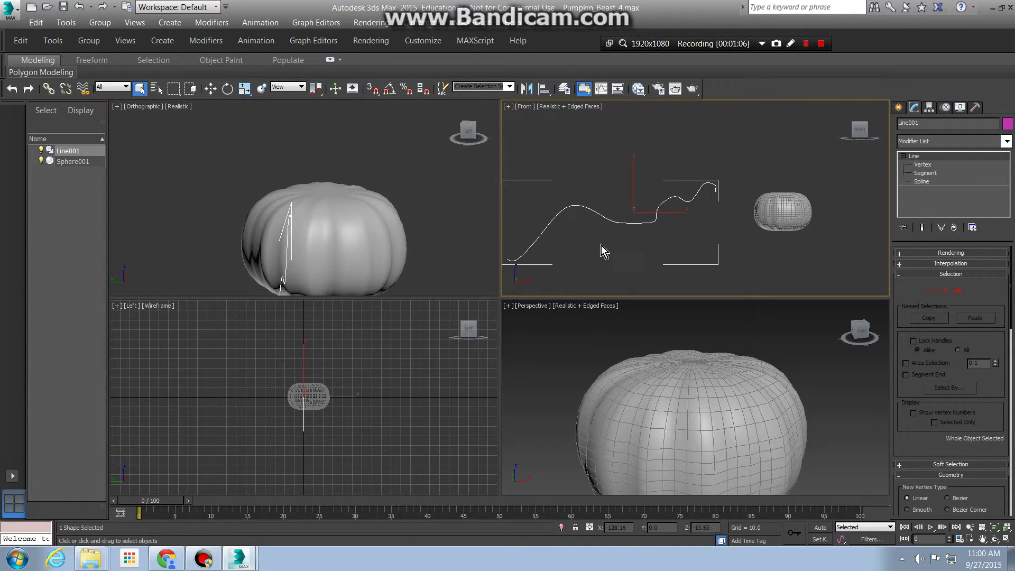
Step: Change the Orthographic viewport to a Top view framed on the line and the pumpkin
scroll(275, 198, "down", 3)
middle_click_drag(275, 198, 273, 134)
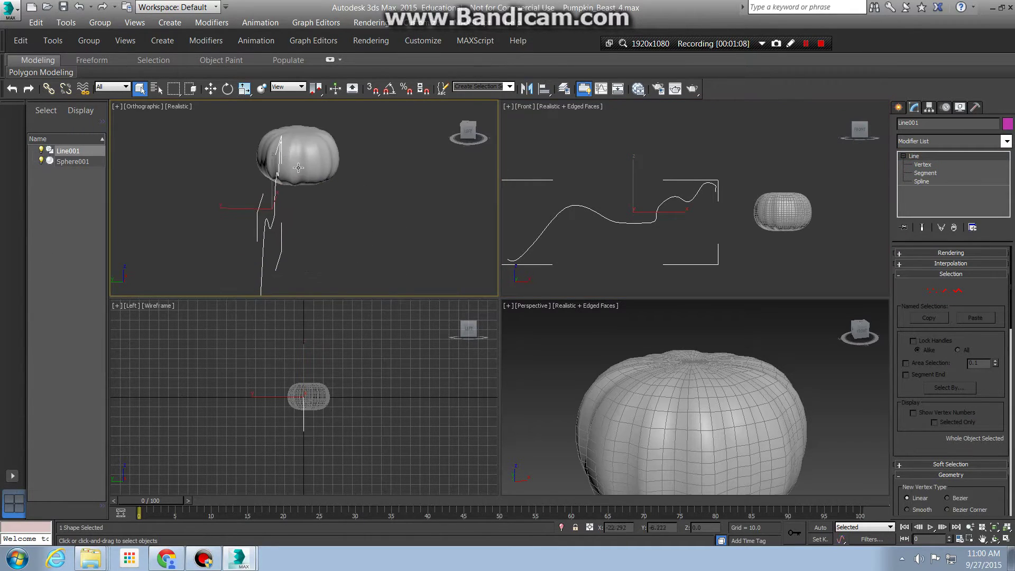
middle_click_drag(345, 202, 295, 227, "alt")
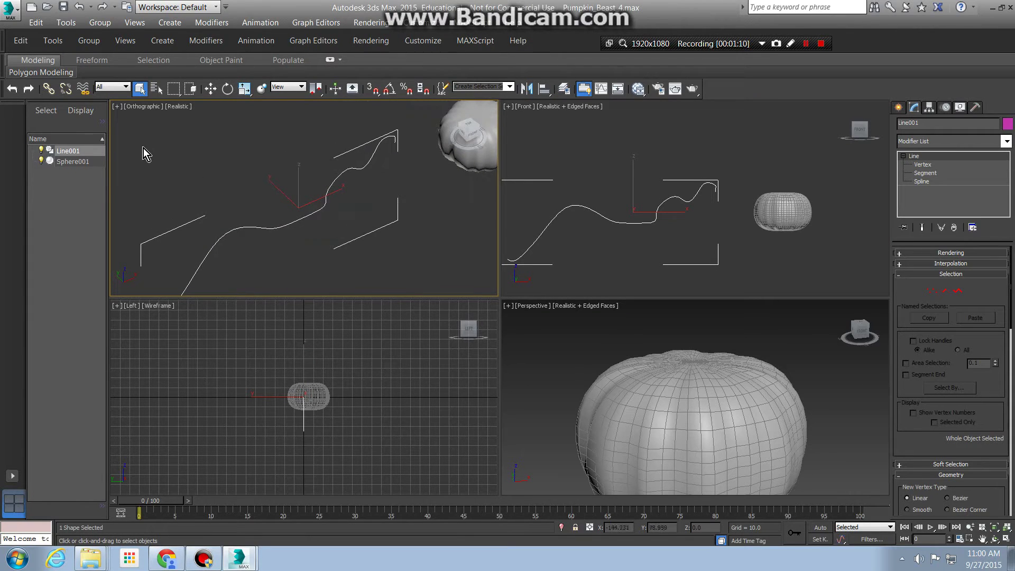
left_click(143, 109)
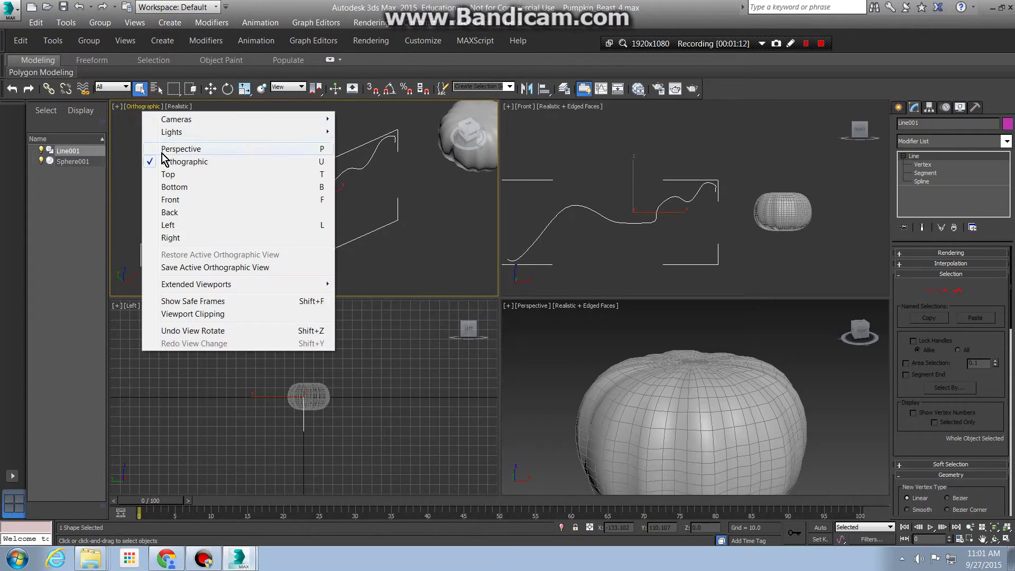
left_click(167, 176)
middle_click_drag(278, 220, 389, 241)
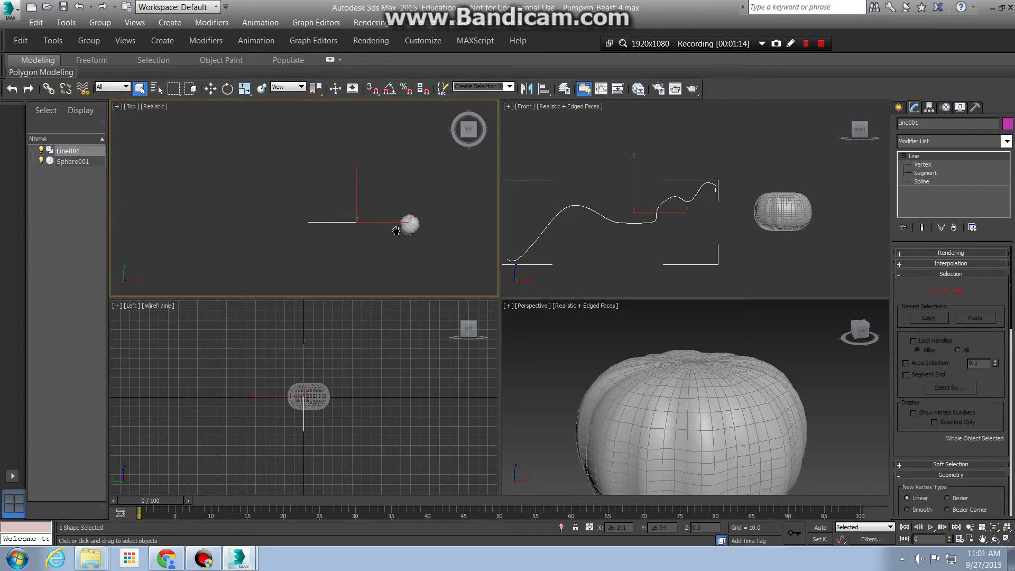
scroll(393, 228, "up", 3)
left_click_drag(297, 221, 299, 224)
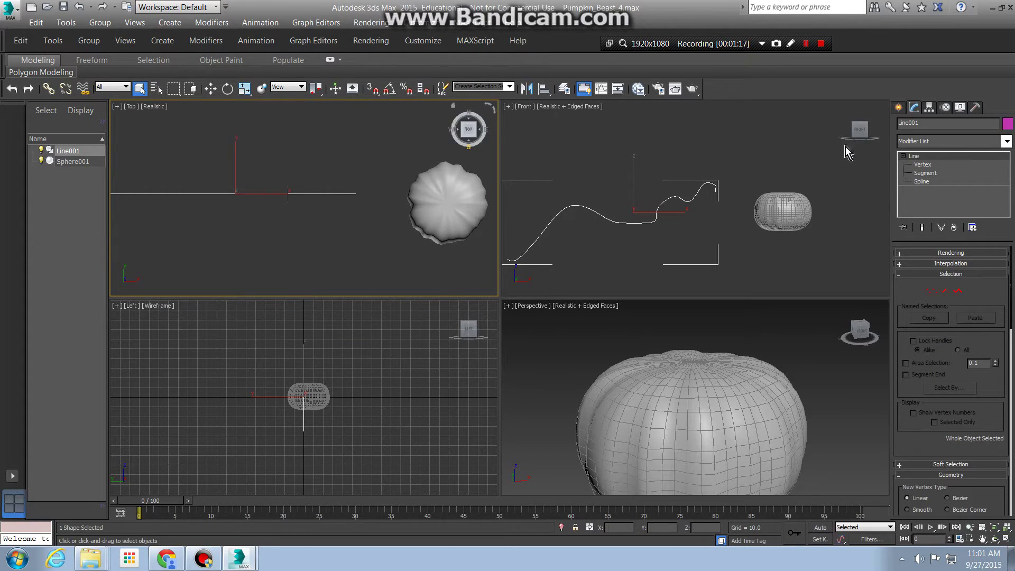
Step: At the Vertex level, move the line's three middle vertices together along Y to about 8.7 in the Top view
left_click(210, 88)
left_click(923, 164)
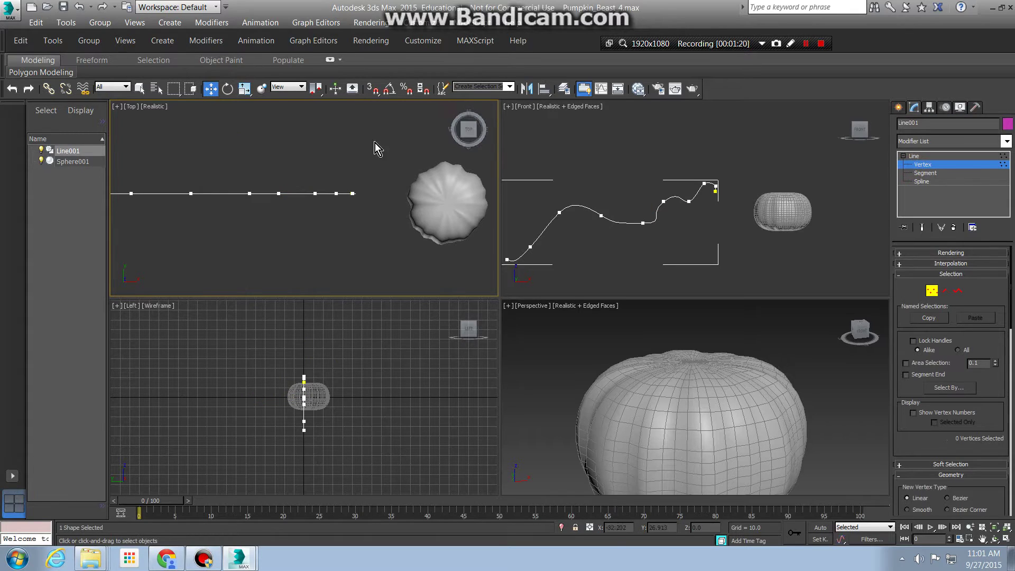
left_click_drag(275, 229, 275, 228)
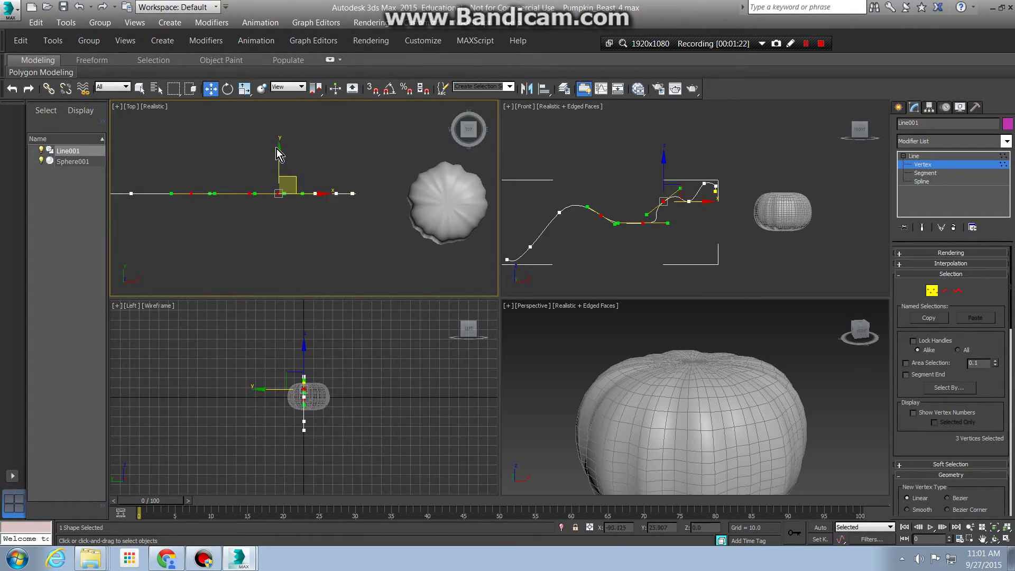
left_click_drag(279, 154, 279, 137)
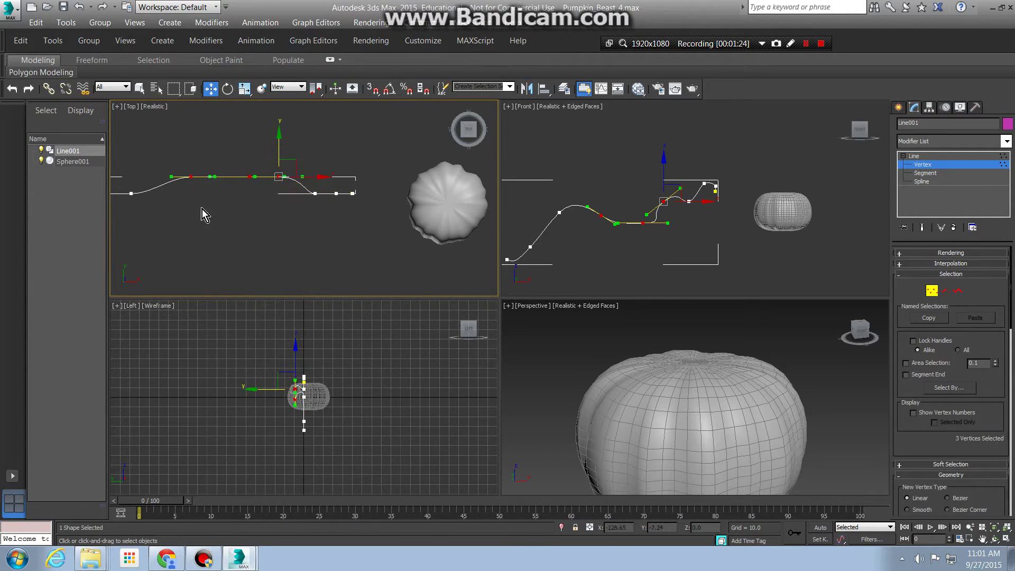
Step: Move the vertex next to the line's far end along Y to about -15.3 in the Top view
middle_click_drag(202, 214, 278, 199)
left_click(169, 188)
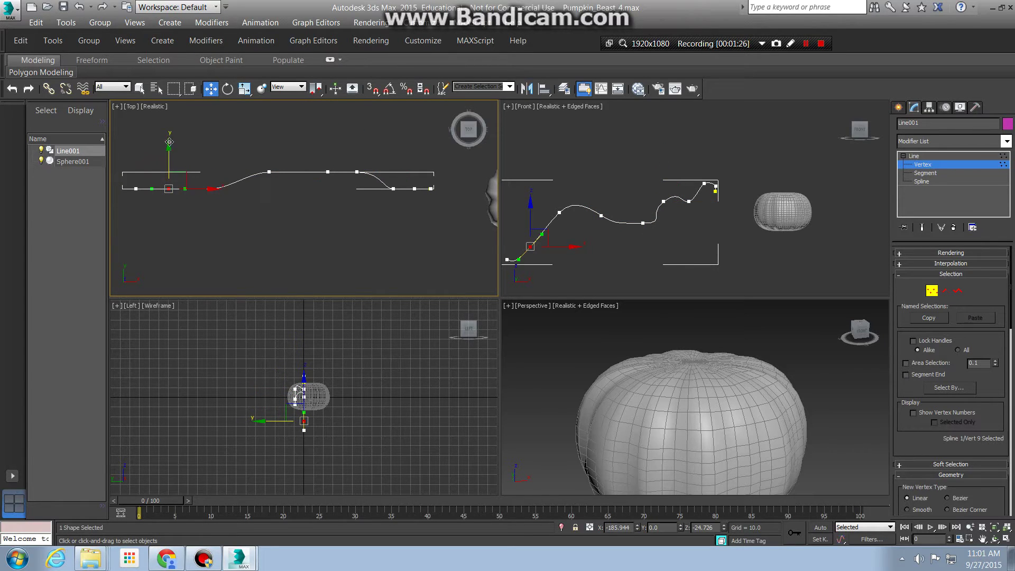
left_click_drag(169, 142, 170, 172)
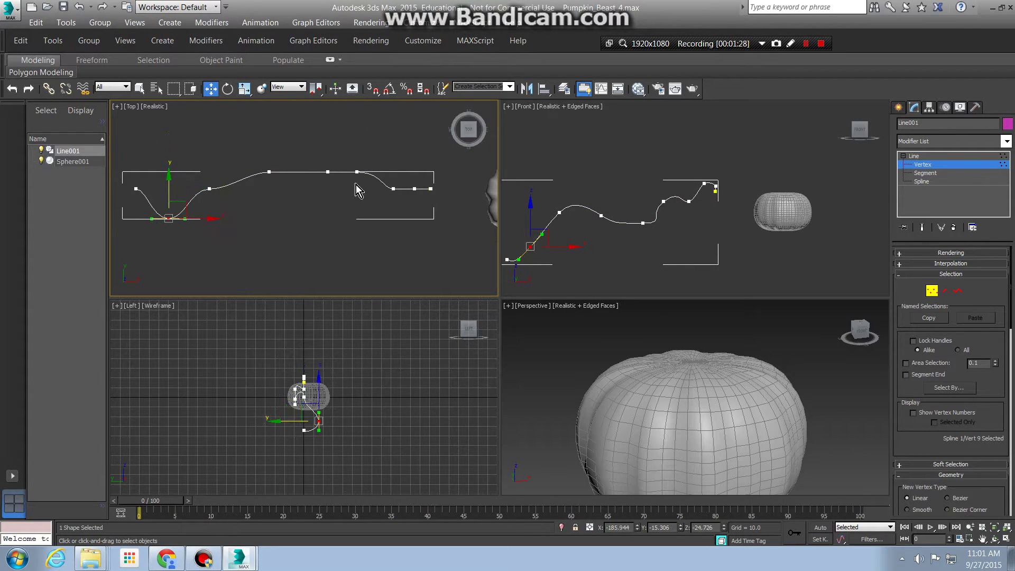
Step: In the Top view, move vertex 5 to about X -90, Y -1 and vertex 6 to about X -106, Y 18
left_click(356, 170)
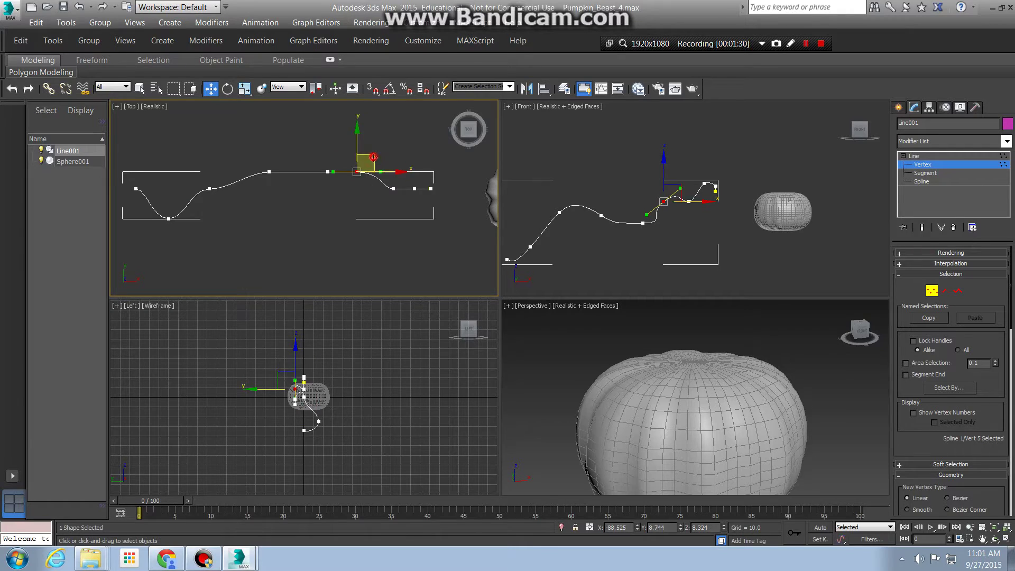
left_click_drag(367, 161, 335, 139)
left_click(328, 171)
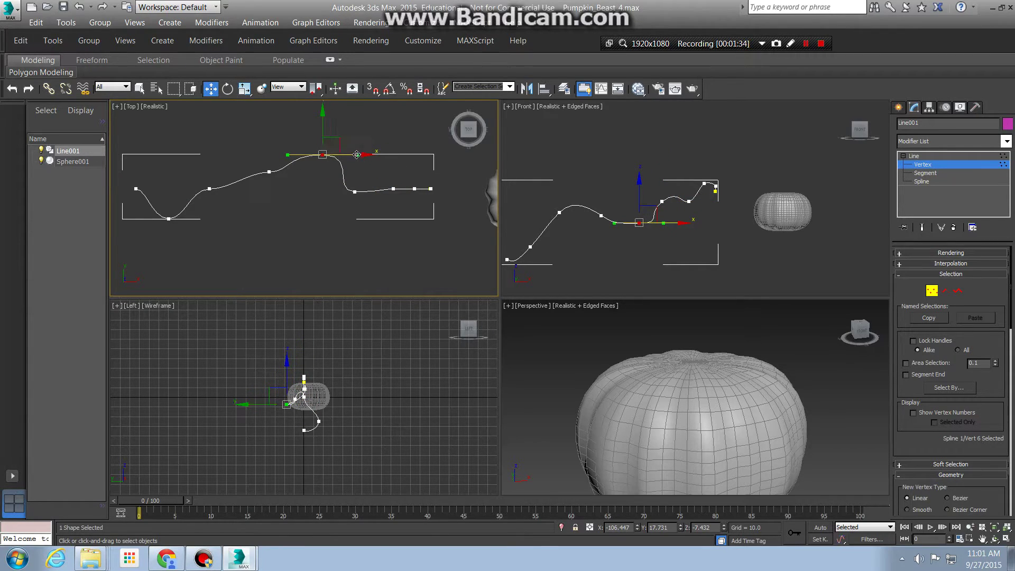
left_click(355, 191)
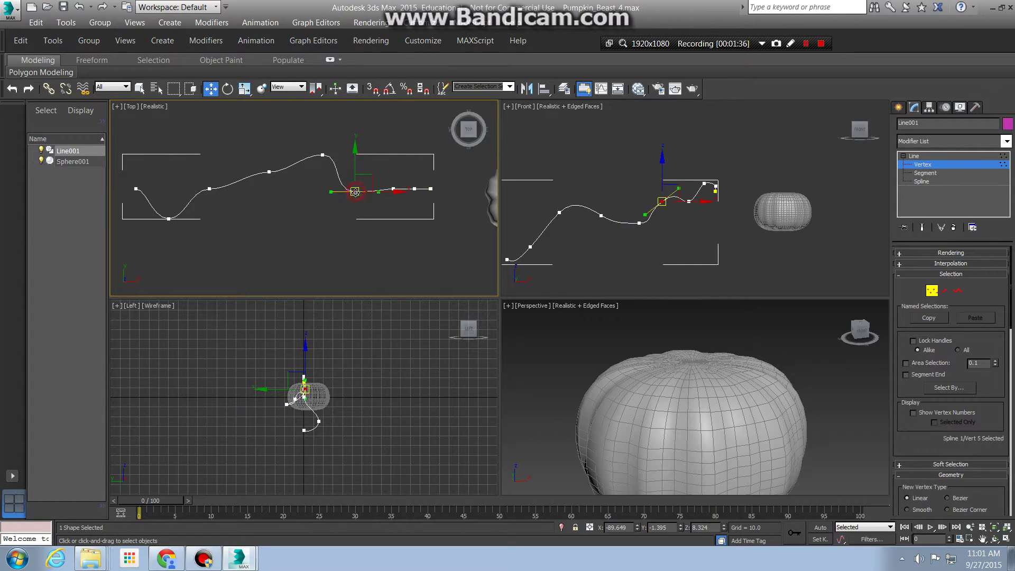
Step: Offset the two vertices just before the line's pumpkin-side end in the Top view to form a gentle bend
left_click(394, 189)
left_click_drag(402, 182, 429, 173)
left_click(415, 189)
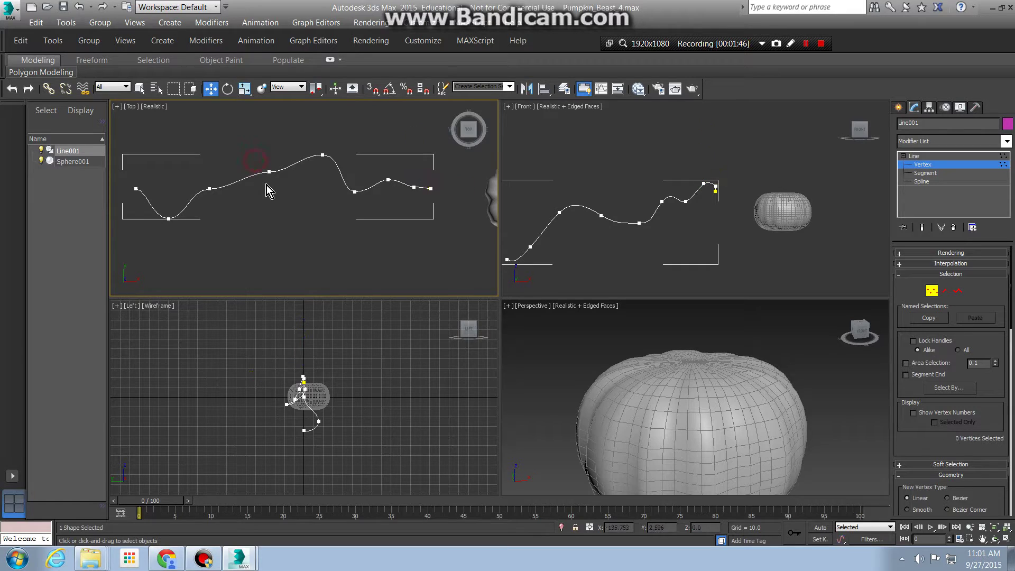
Step: In the Top view, move vertex 7 to about X -135, Y 4 and shift the line's three far-end vertices together toward negative Y
left_click(269, 171)
left_click_drag(281, 156, 247, 167)
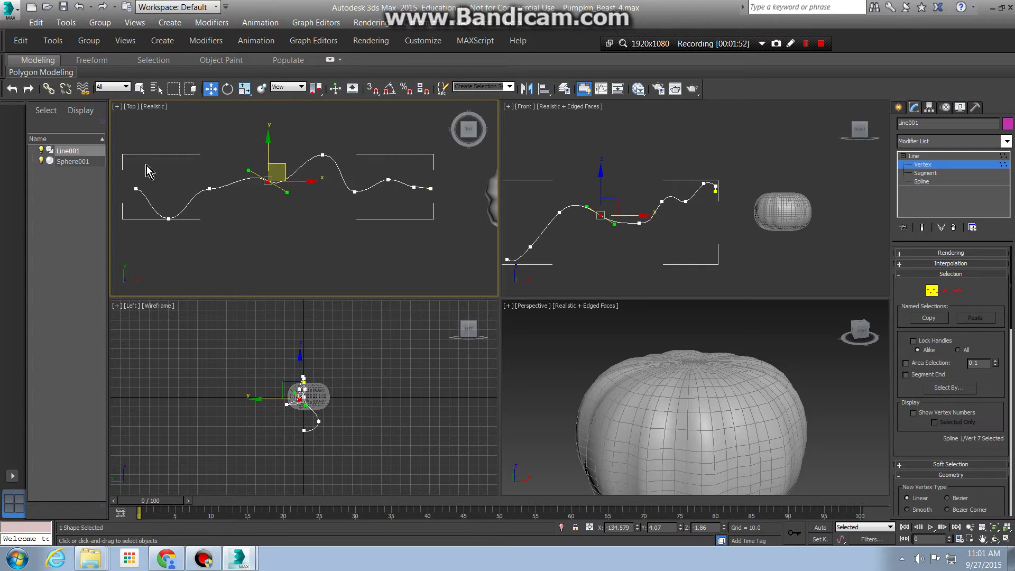
left_click_drag(123, 176, 220, 249)
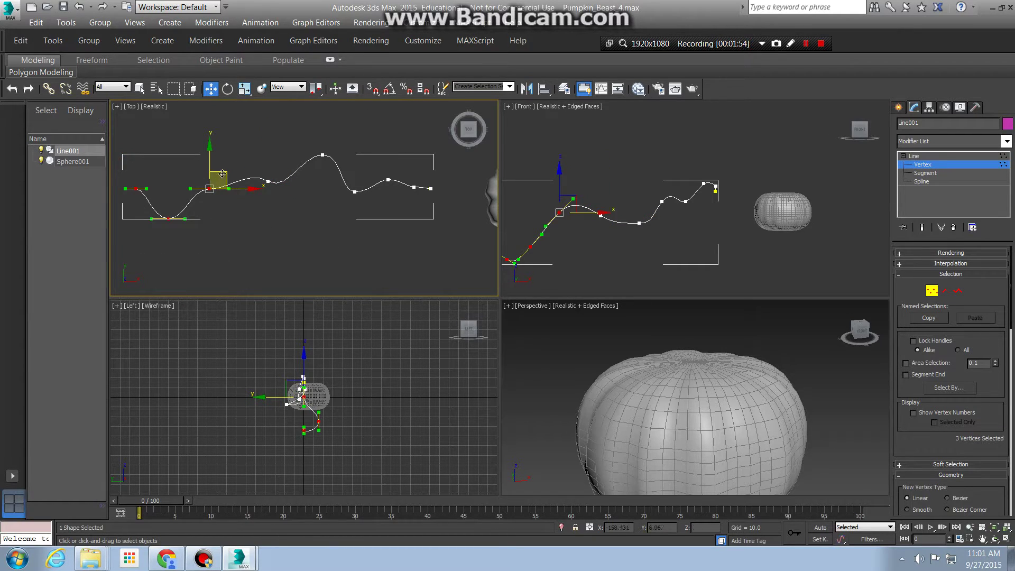
left_click_drag(221, 177, 234, 202)
Step: Steepen the curve through vertex 7 in the Top view by adjusting its Bezier handle
left_click_drag(259, 166, 287, 213)
left_click_drag(248, 169, 246, 211)
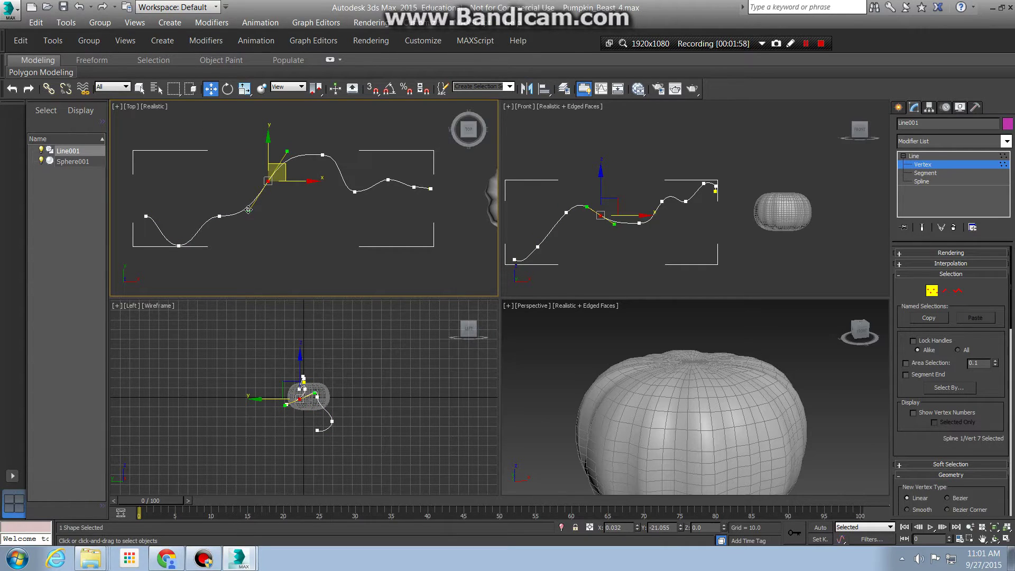
left_click(221, 217)
left_click(285, 241)
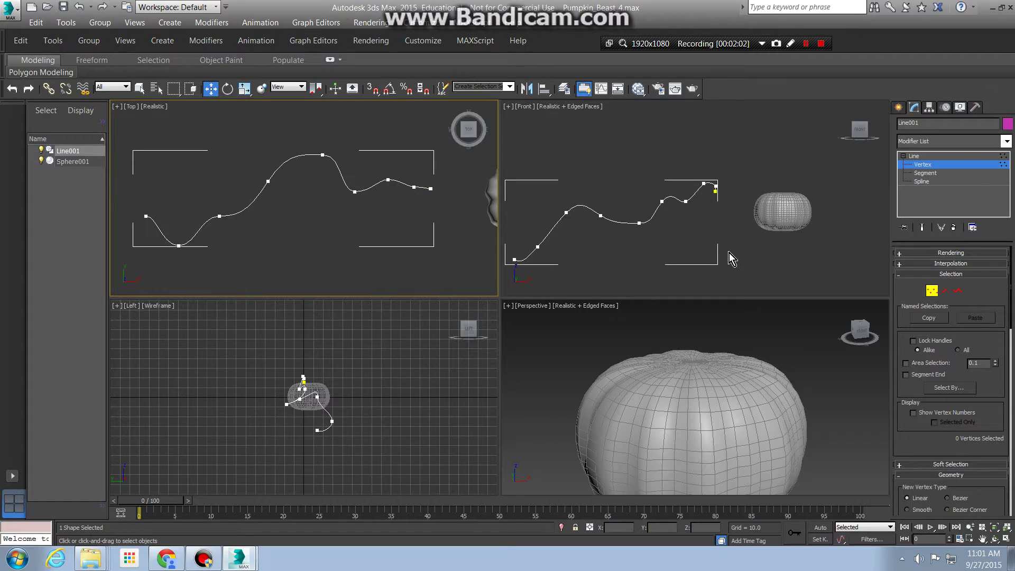
Step: In the Top view, move vertex 7 to about X -126, Y -10 and vertex 6 to about X -107, Y -15
middle_click_drag(729, 252, 503, 275, "alt")
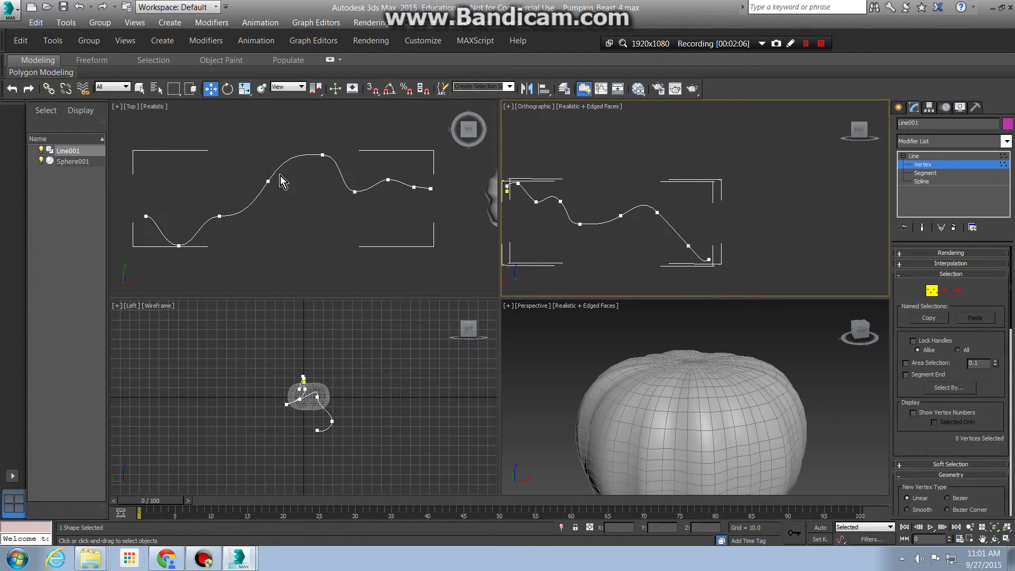
left_click_drag(239, 158, 289, 231)
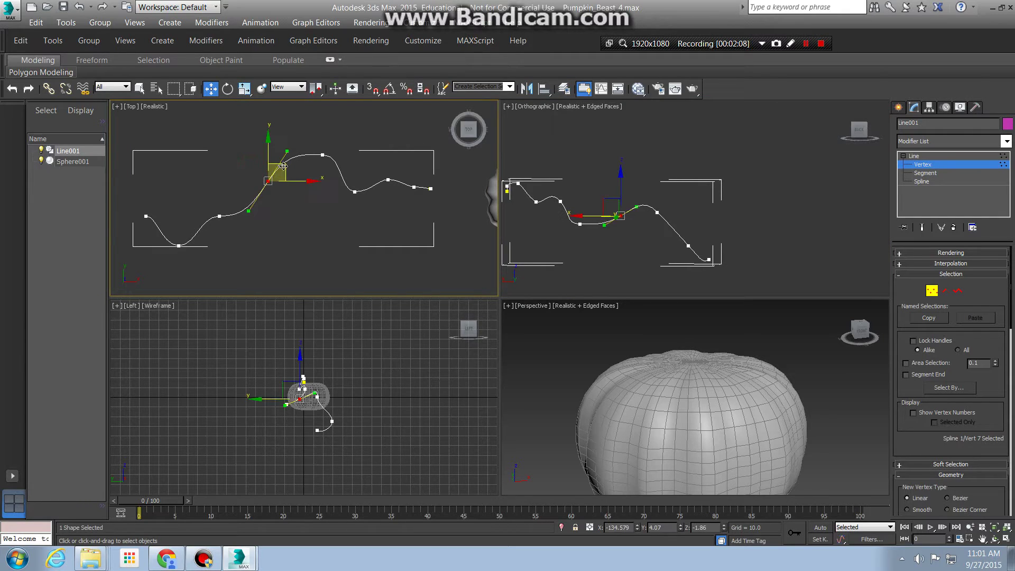
left_click_drag(283, 166, 308, 189)
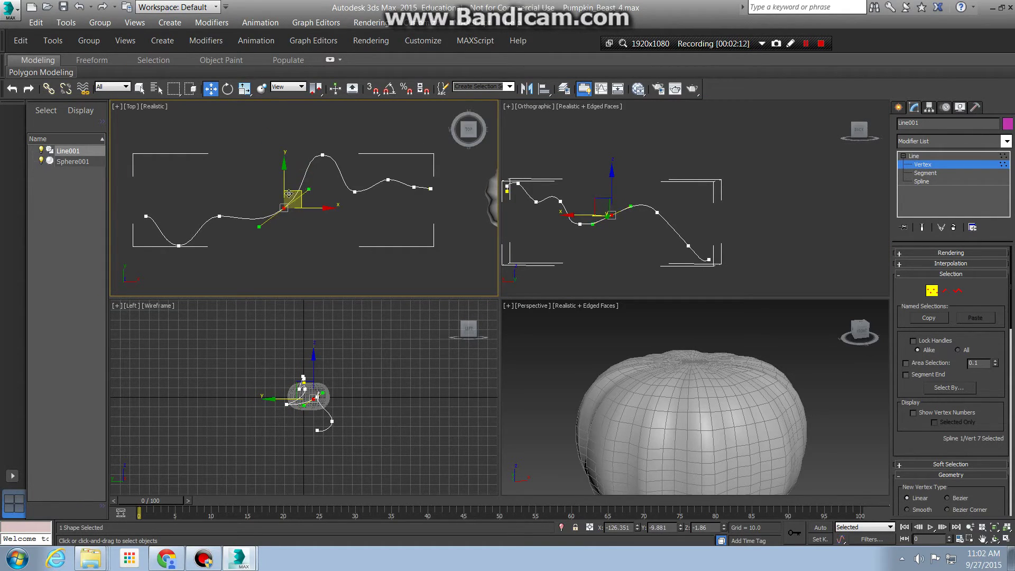
left_click(322, 155)
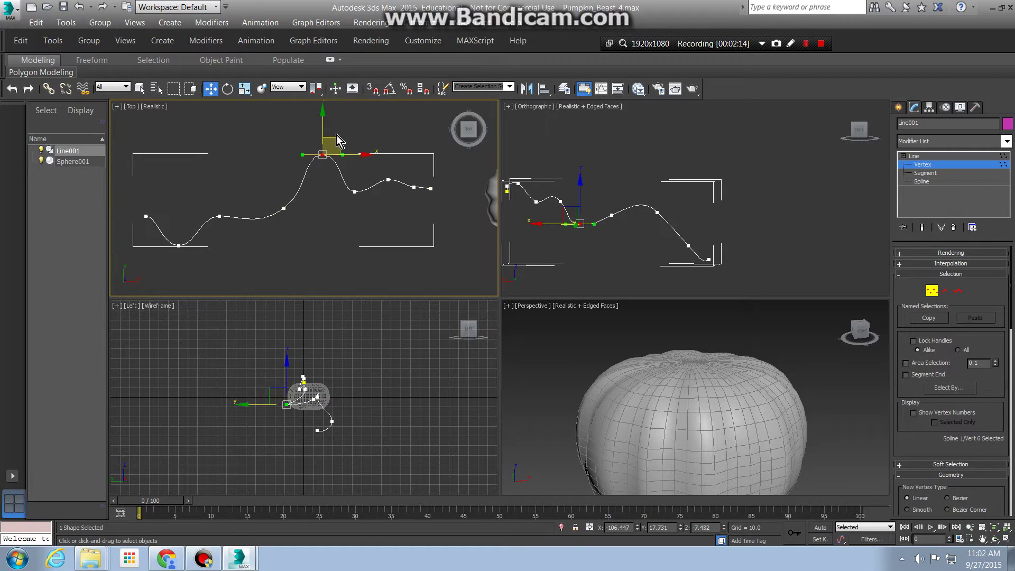
left_click_drag(336, 142, 336, 198)
Step: In the Top view, move vertex 3 near the line's pumpkin-side end to about X -54, Y 7
middle_click_drag(367, 214, 303, 220)
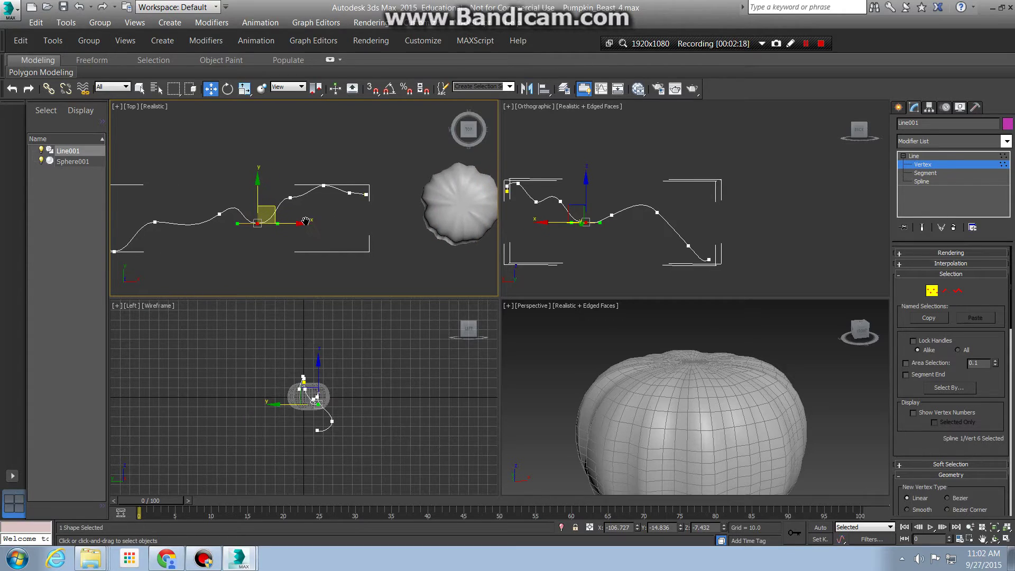
left_click_drag(344, 188, 373, 217)
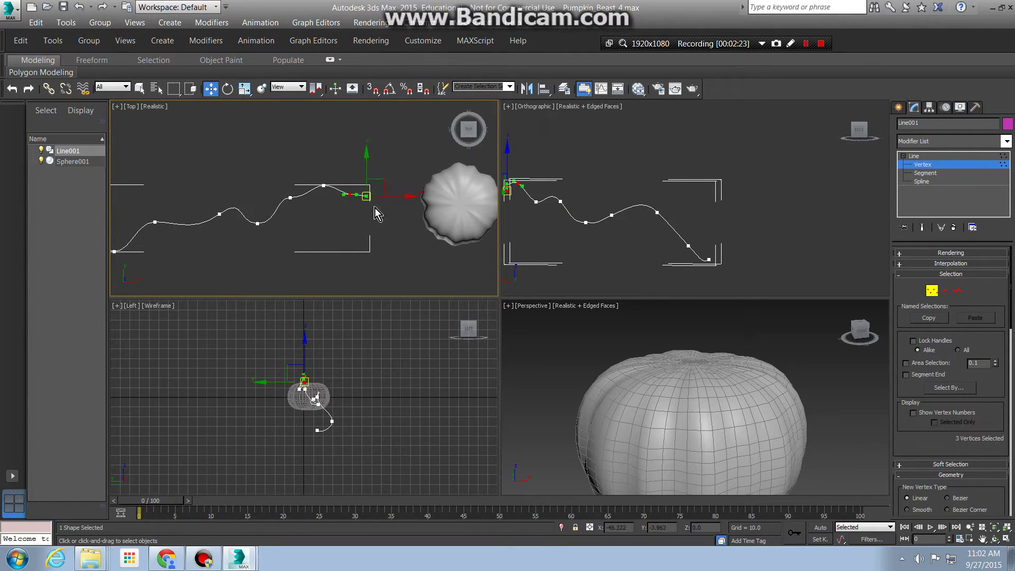
left_click(391, 233)
left_click(349, 195)
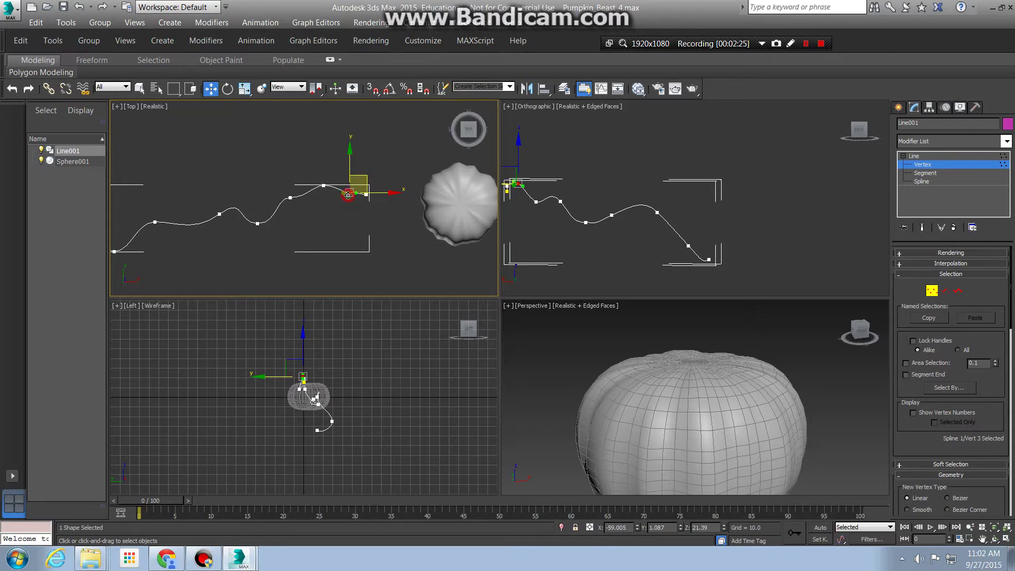
left_click_drag(363, 176, 371, 170)
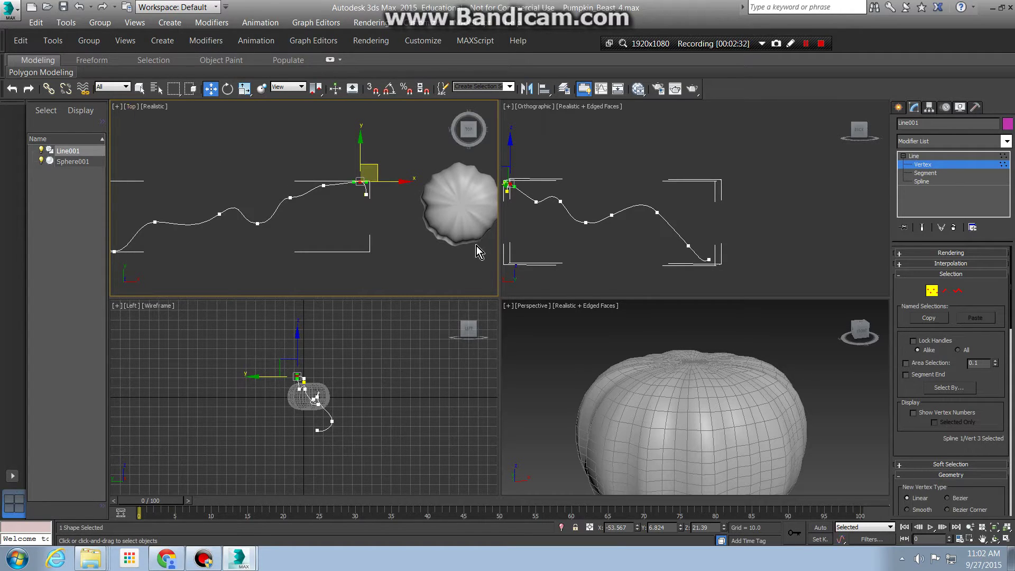
Step: Examine the shaped line and its position relative to the pumpkin in the Orthographic and Perspective views
left_click(676, 364)
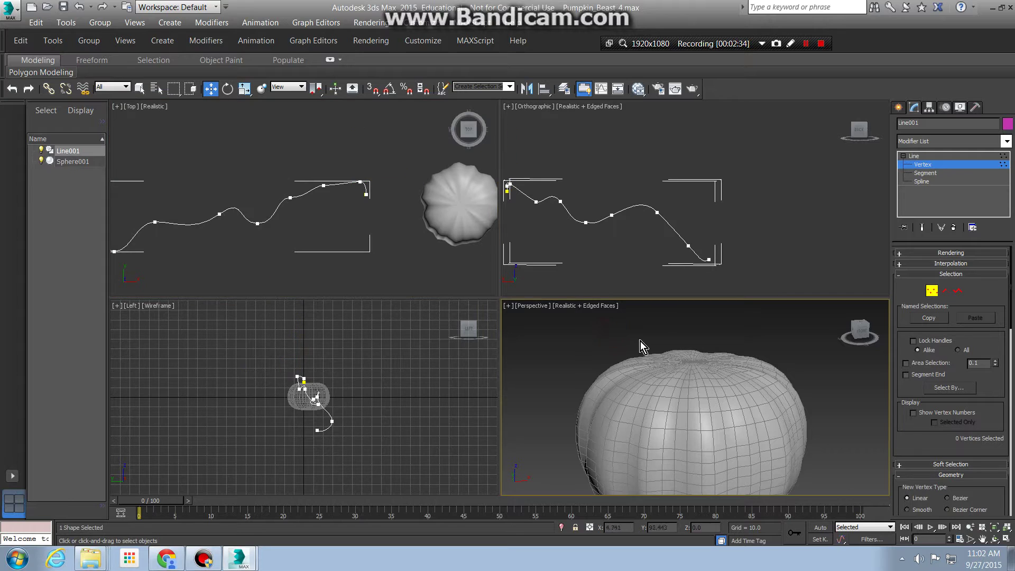
left_click(373, 382)
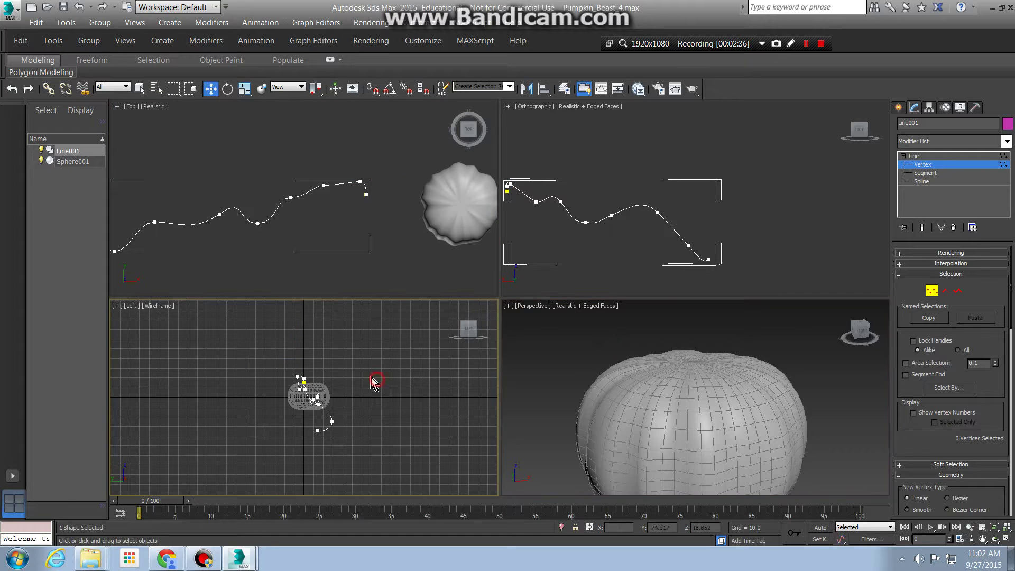
left_click(405, 231)
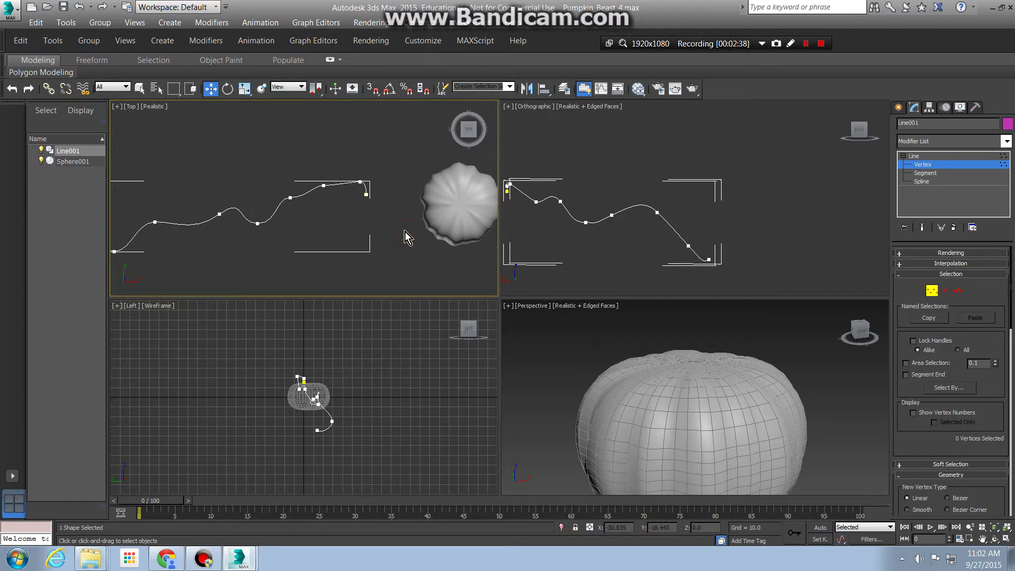
left_click(131, 106)
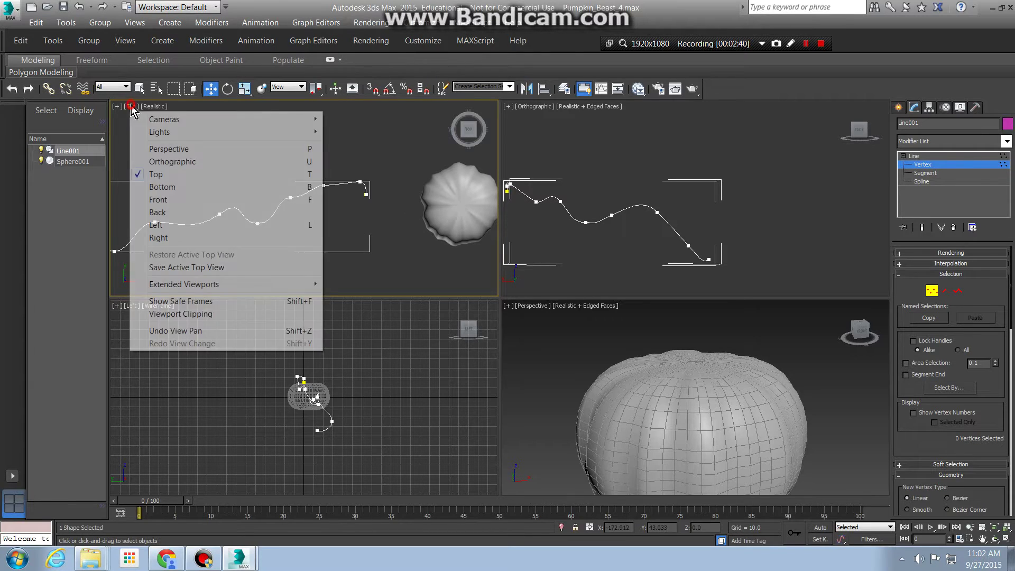
left_click(729, 221)
scroll(771, 230, "down", 4)
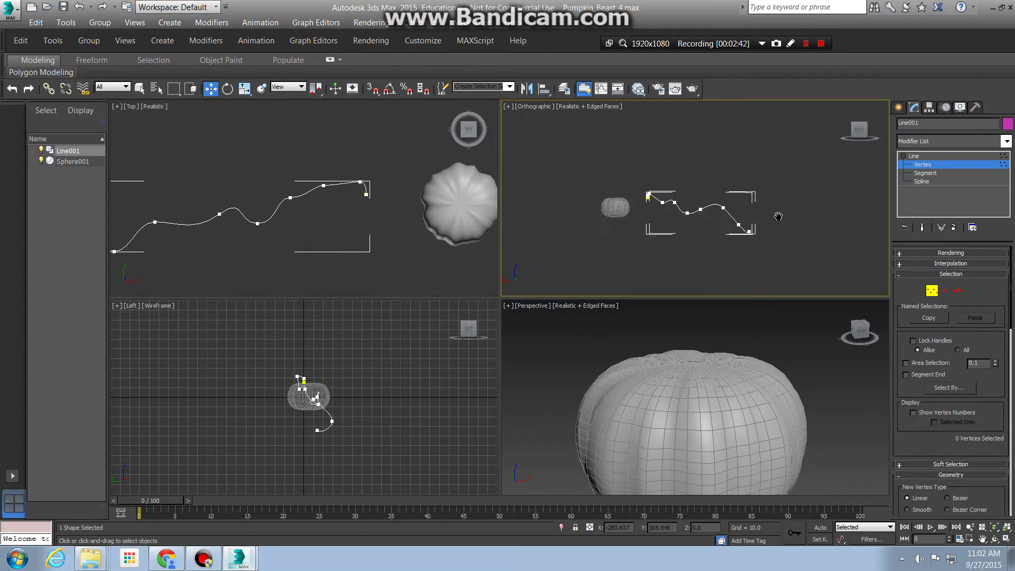
scroll(778, 217, "up", 4)
middle_click_drag(579, 278, 702, 289)
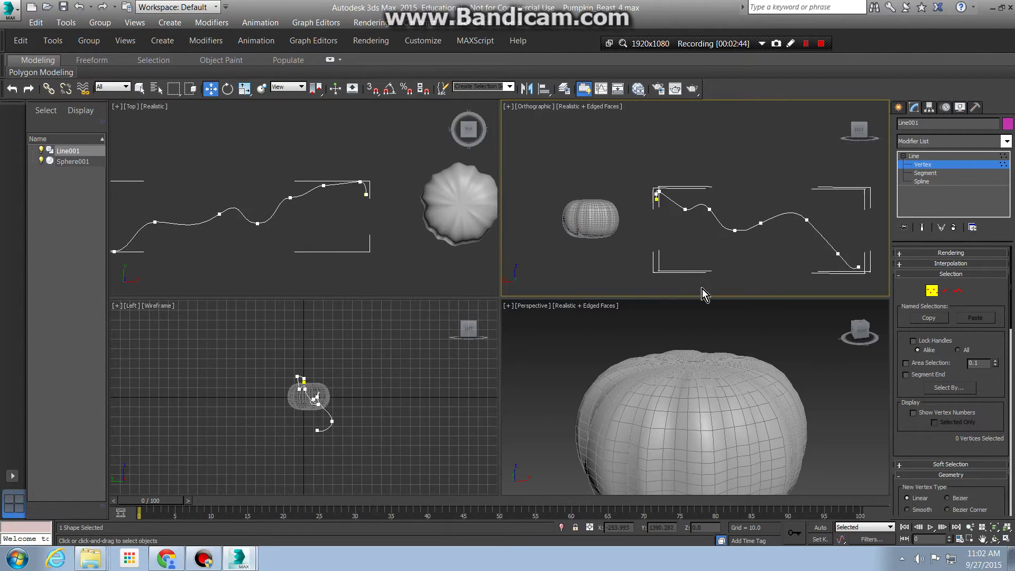
scroll(702, 251, "down", 2)
scroll(702, 252, "up", 4)
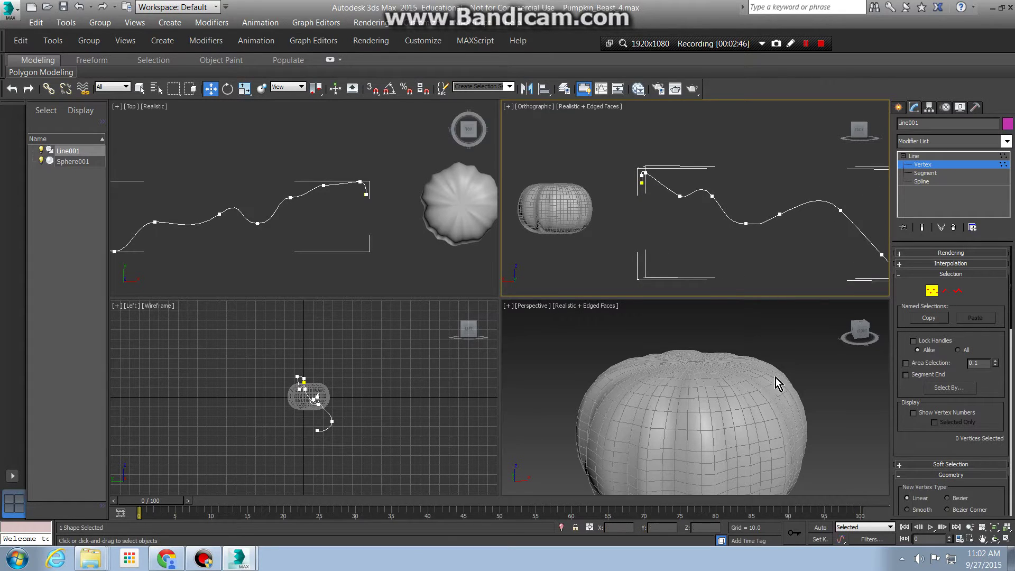
left_click(790, 394)
scroll(792, 385, "down", 8)
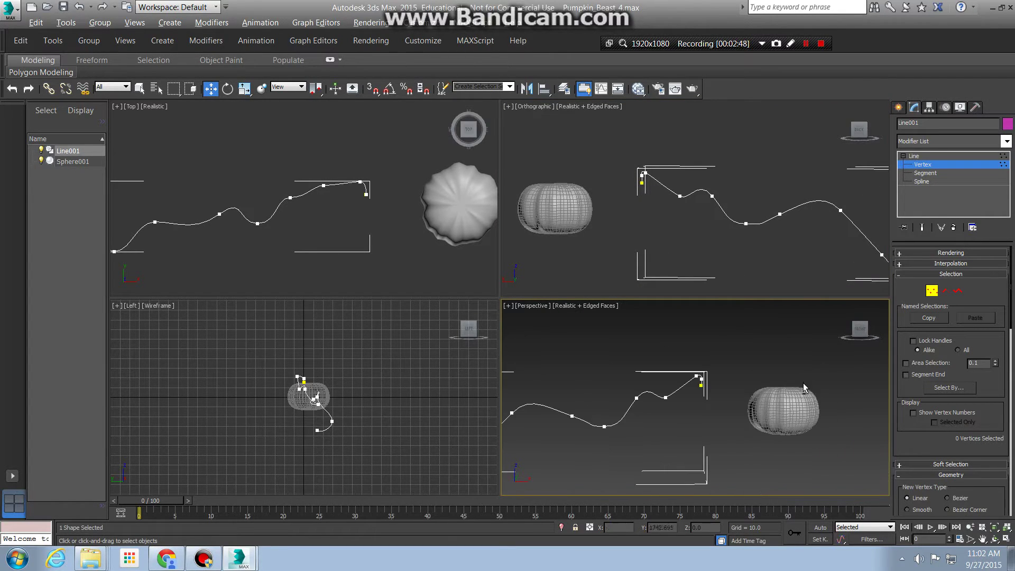
middle_click_drag(803, 388, 756, 391, "alt")
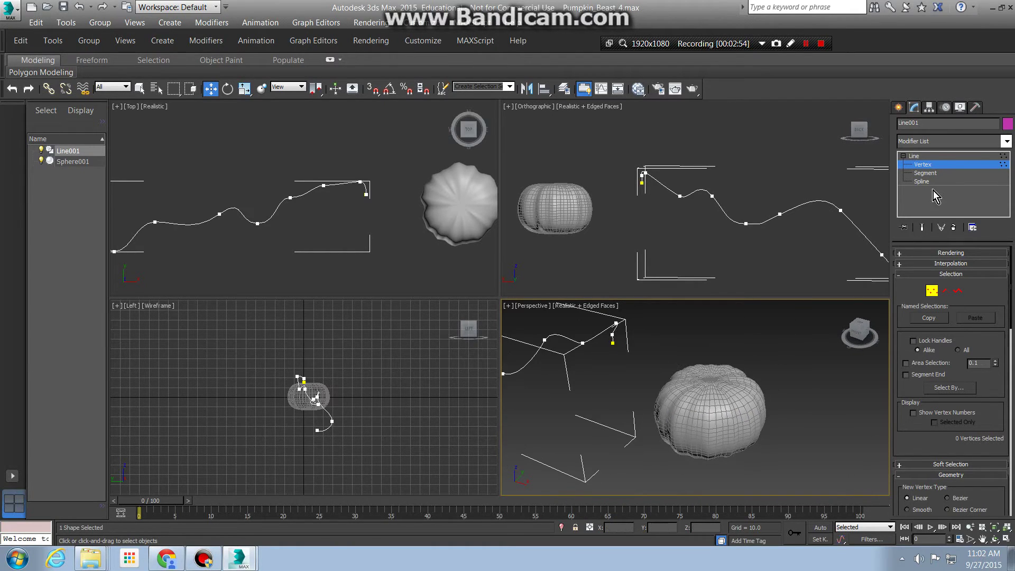
Step: Leave the line's Vertex level, select the pumpkin and enter its Polygon level
left_click(937, 157)
left_click(767, 354)
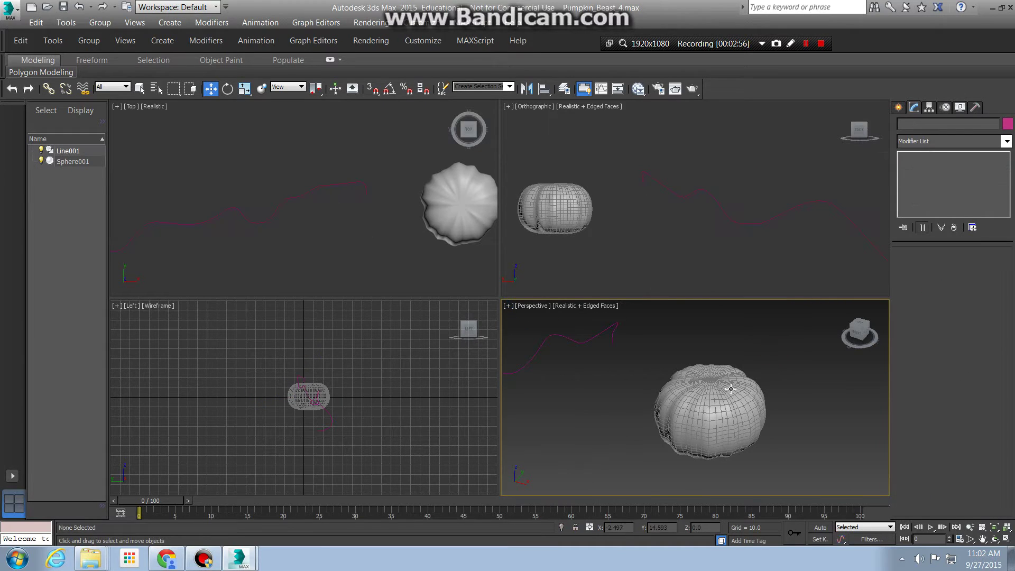
scroll(731, 389, "up", 6)
middle_click_drag(761, 386, 749, 403, "alt")
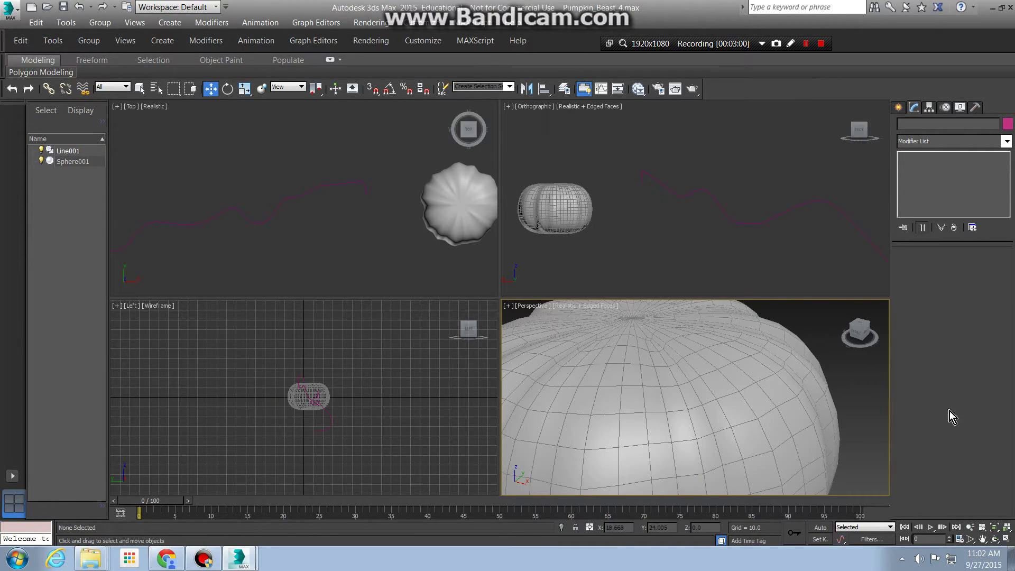
middle_click_drag(689, 379, 769, 437, "alt")
left_click(736, 440)
scroll(766, 435, "up", 4)
middle_click_drag(763, 391, 791, 412)
left_click(926, 190)
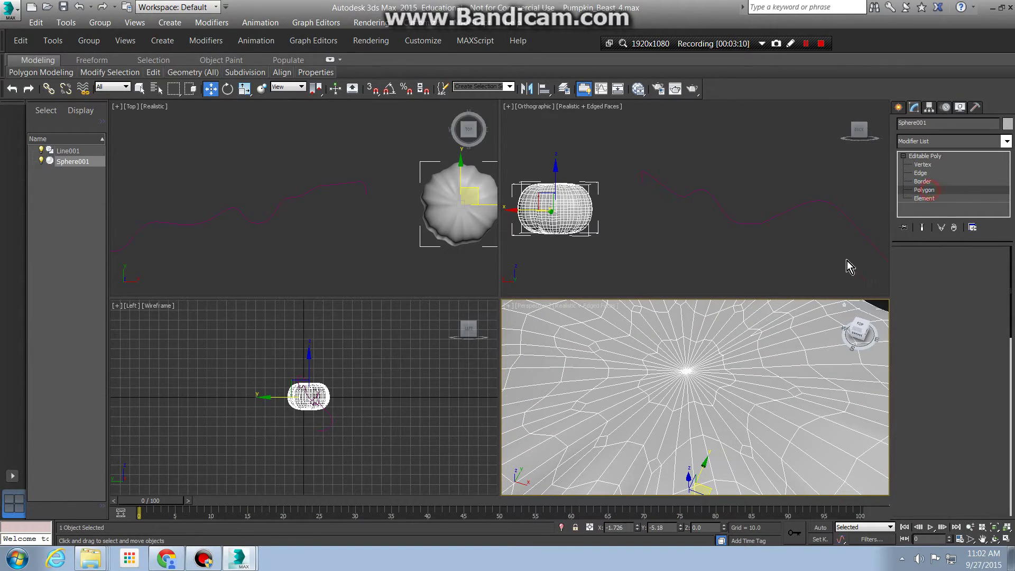
Step: Pick a single wedge polygon at the pumpkin's top centre and switch from the Move tool to the Select Object tool
left_click(707, 355)
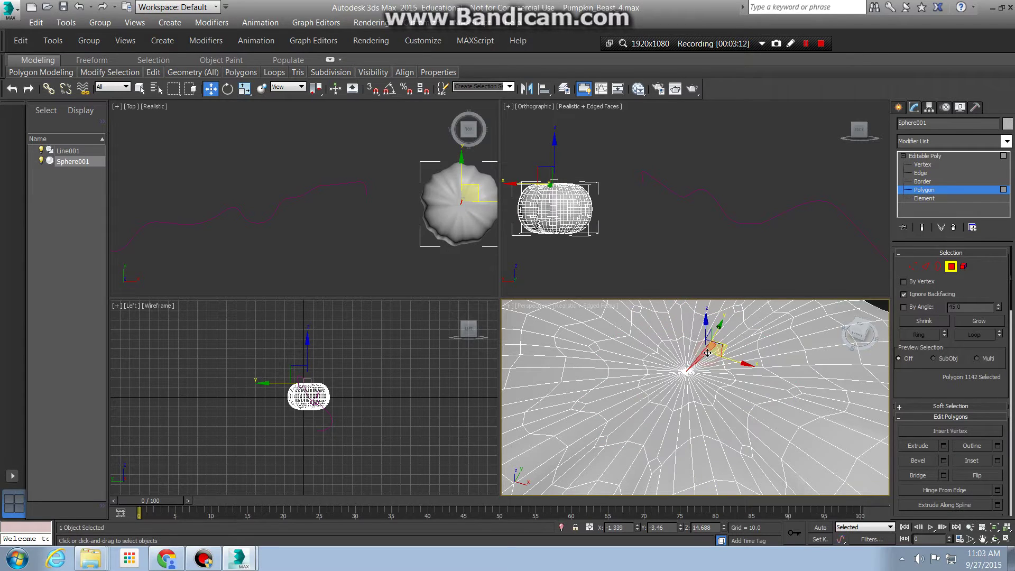
left_click(707, 358)
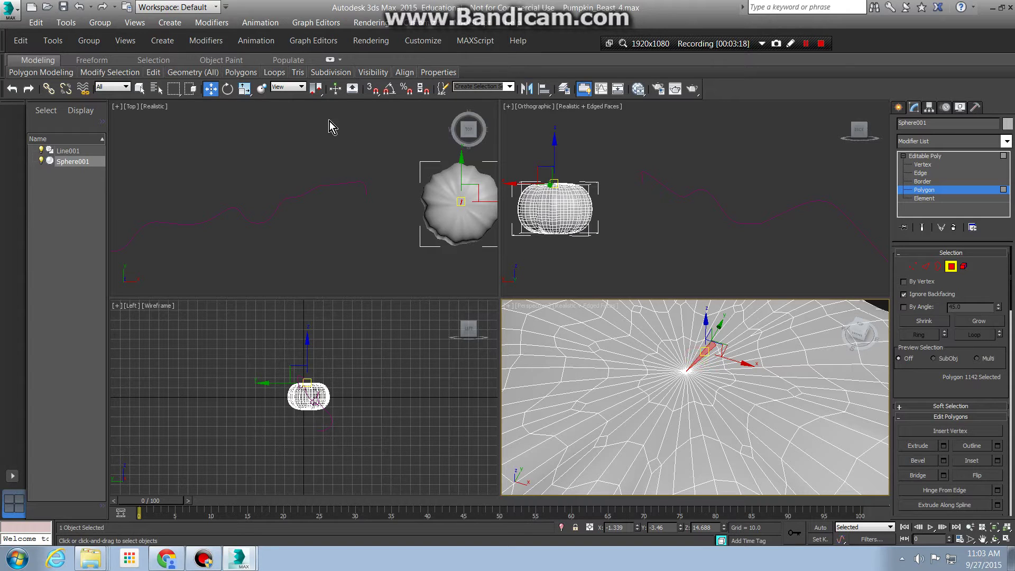
left_click(140, 88)
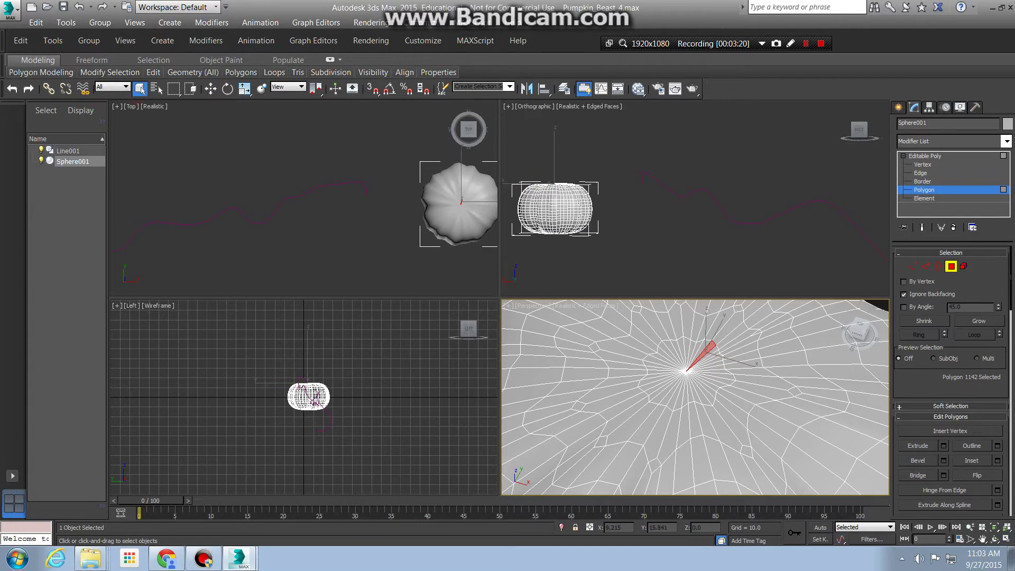
Step: With Ignore Backfacing on, select all the wedge polygons around the centre point on the pumpkin's top
left_click_drag(933, 389, 946, 217)
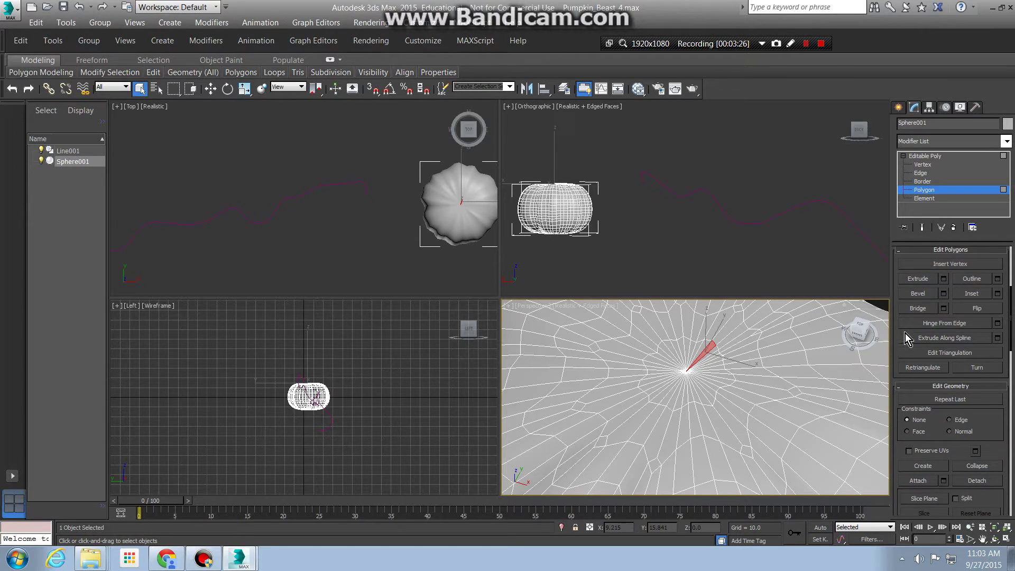
left_click(900, 353)
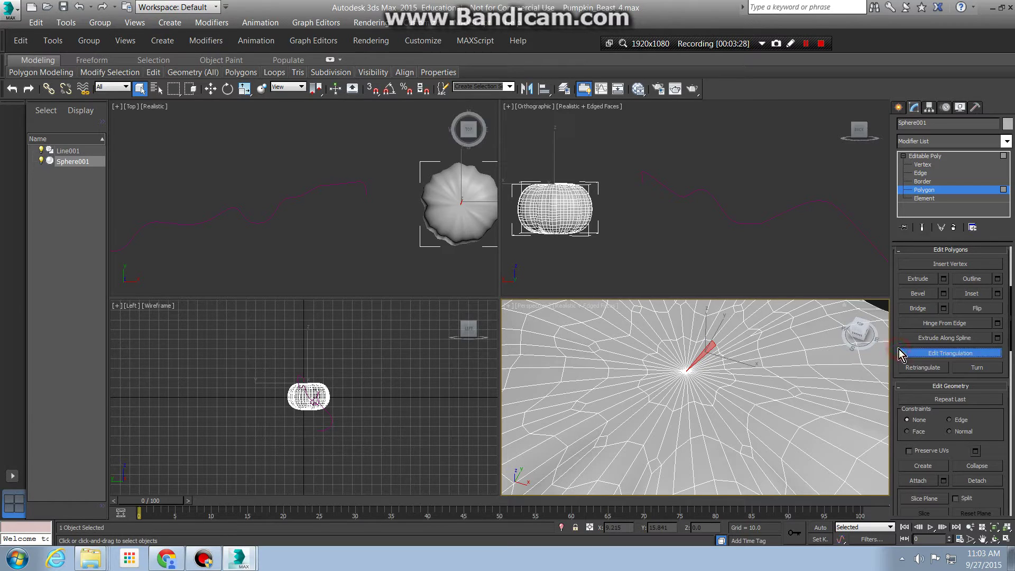
left_click_drag(897, 340, 898, 339)
scroll(899, 497, "up", 1)
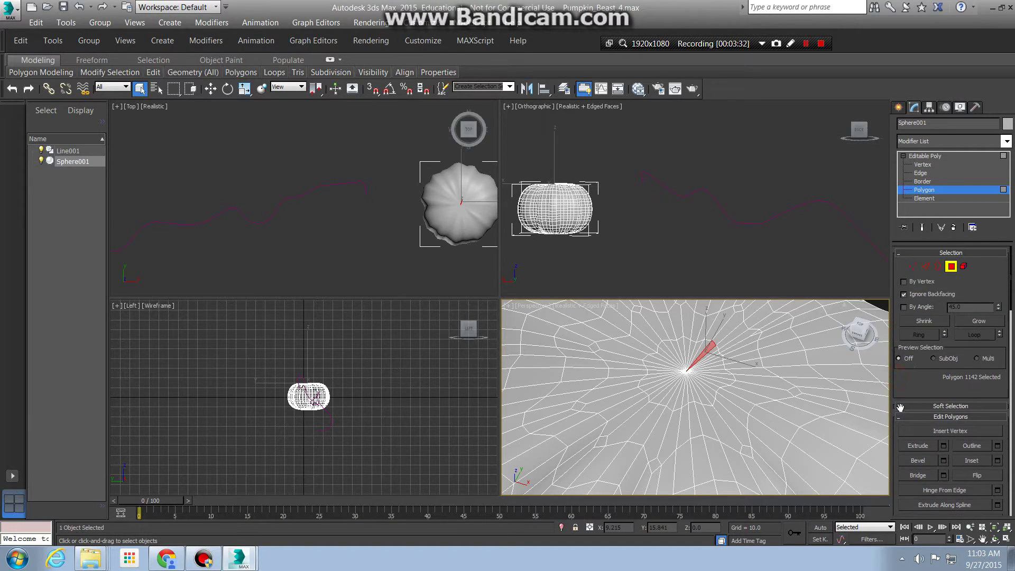
left_click_drag(912, 385, 929, 209)
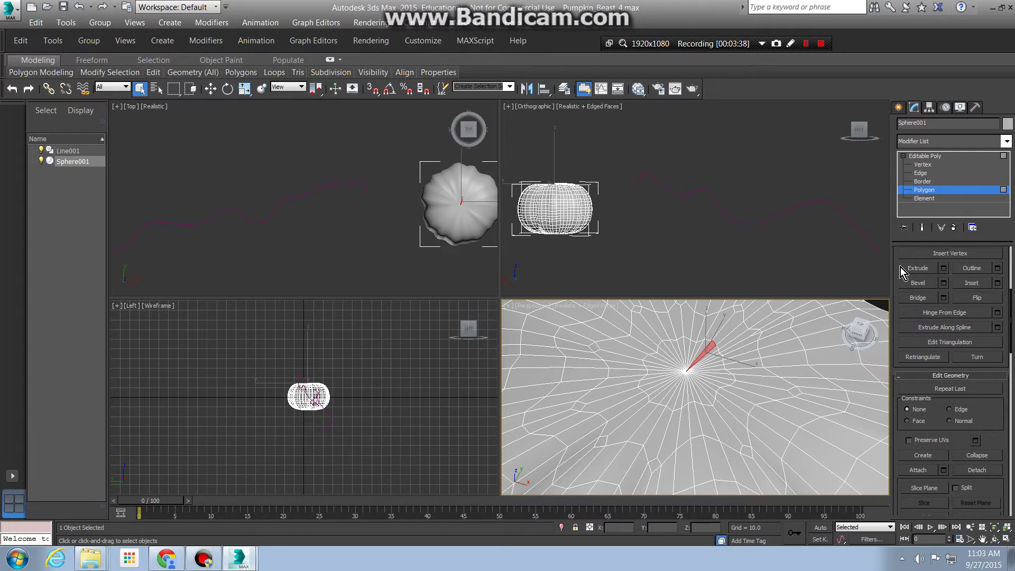
scroll(912, 368, "up", 5)
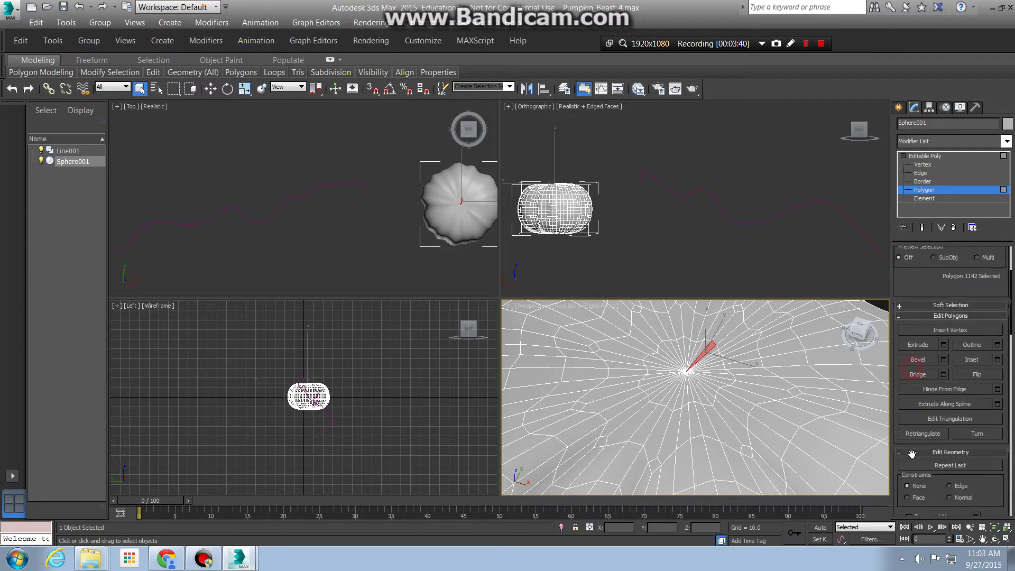
left_click(903, 276)
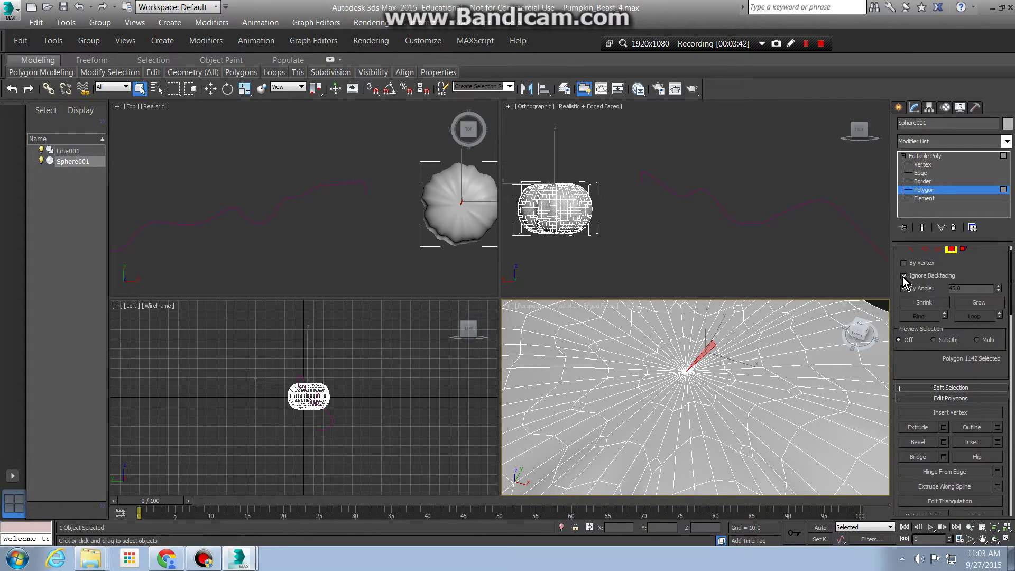
left_click(604, 356)
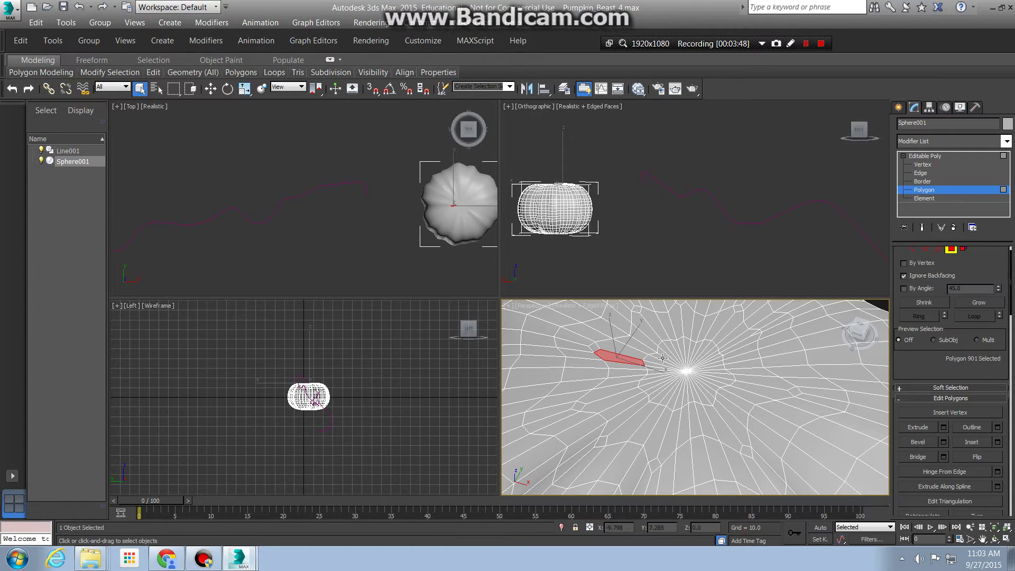
left_click_drag(662, 358, 705, 391)
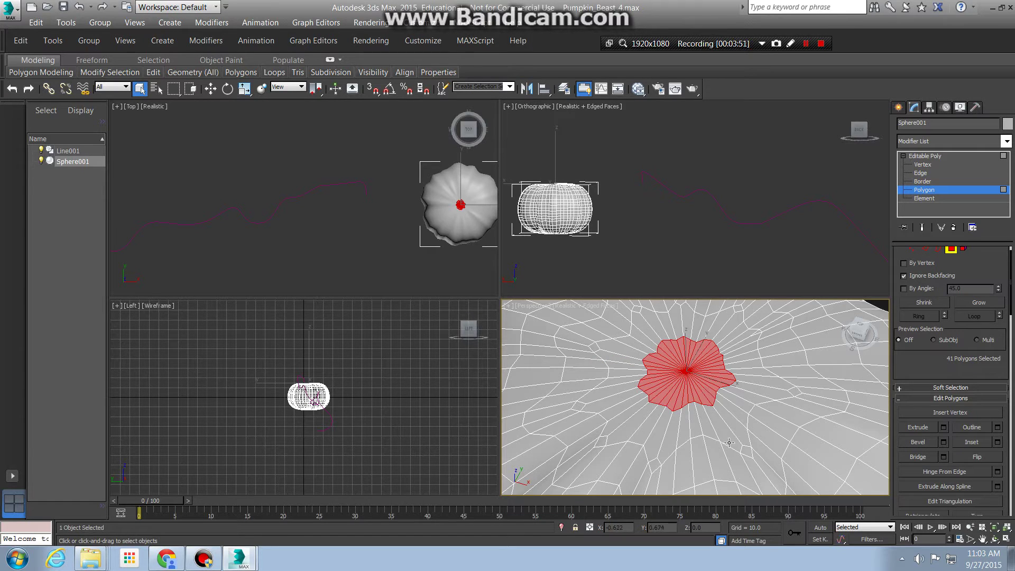
Step: Widen the command panel to two columns so the polygon editing commands are shown beside the selection settings
scroll(729, 442, "down", 4)
scroll(729, 443, "up", 4)
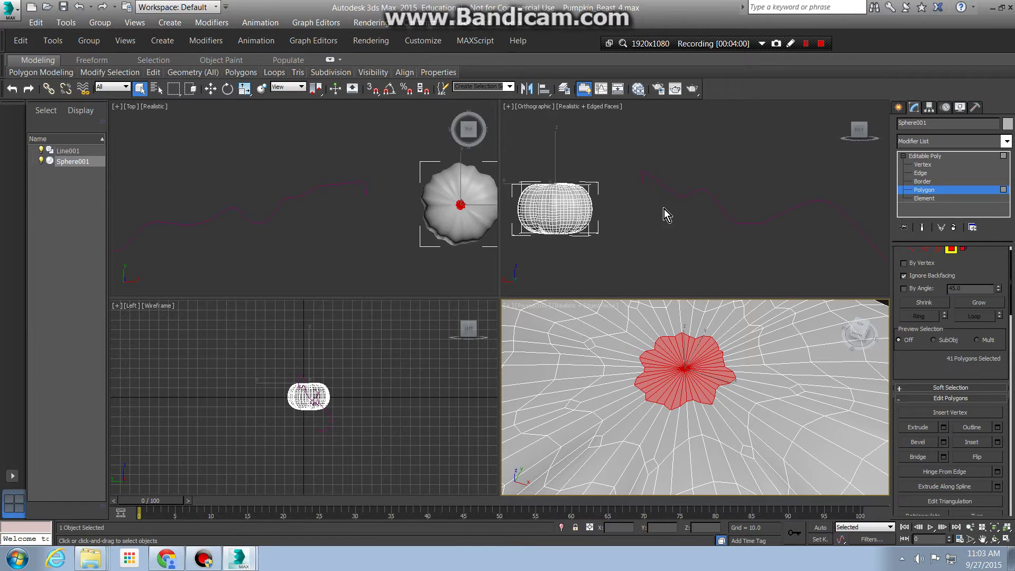
scroll(663, 214, "down", 3)
middle_click_drag(664, 215, 847, 250)
scroll(784, 236, "down", 4)
scroll(784, 237, "up", 9)
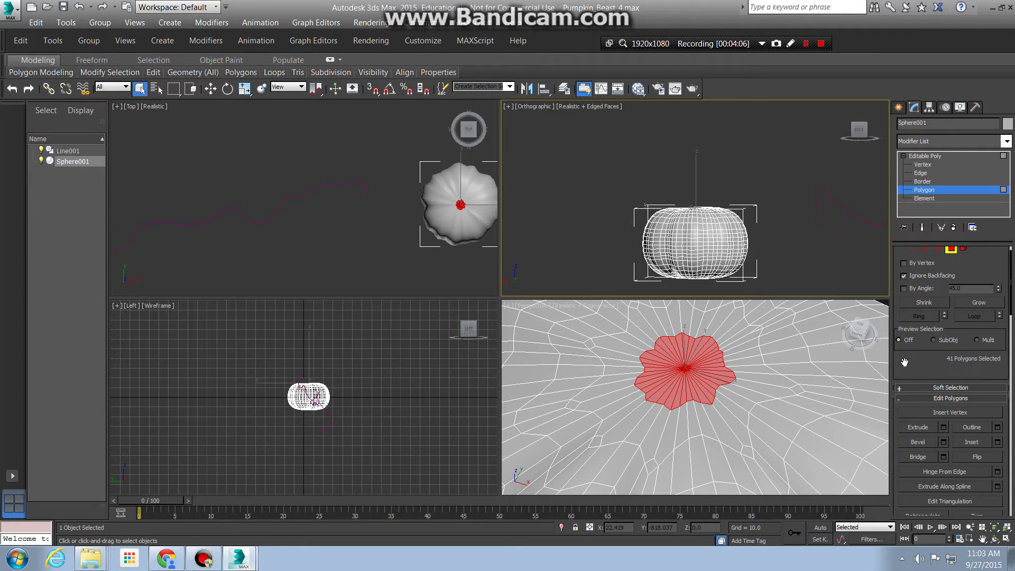
left_click_drag(905, 363, 961, 8)
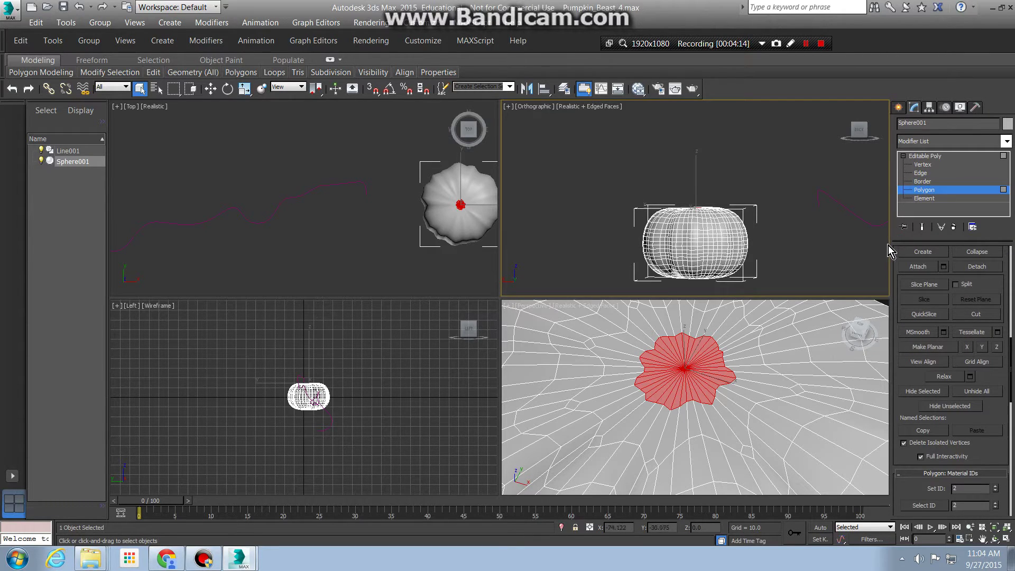
left_click_drag(888, 246, 838, 250)
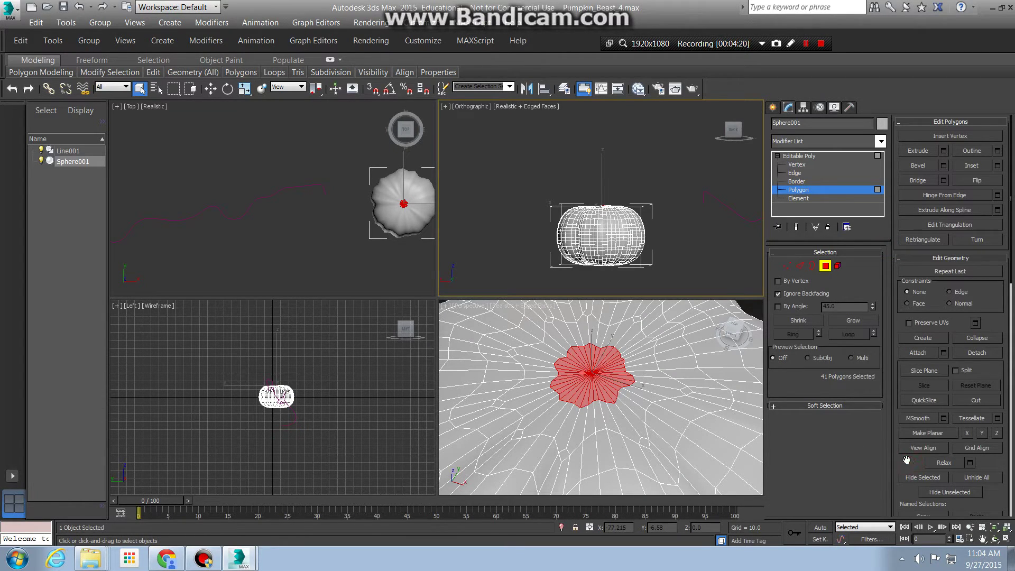
Step: Try Extrude Along Spline on the pumpkin's selected top polygons with the curved line as path, and undo the extrusion
left_click(984, 214)
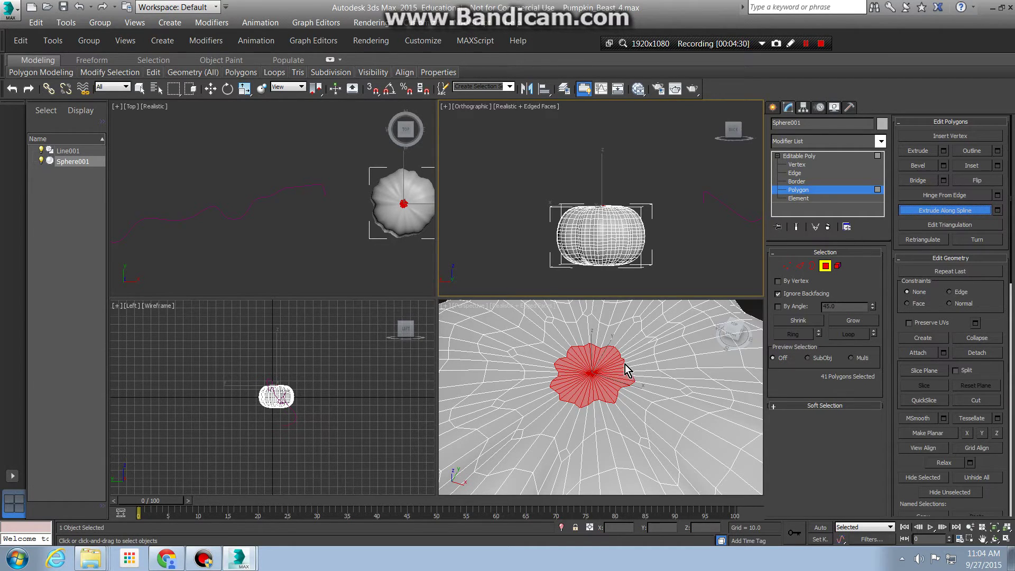
scroll(626, 370, "down", 10)
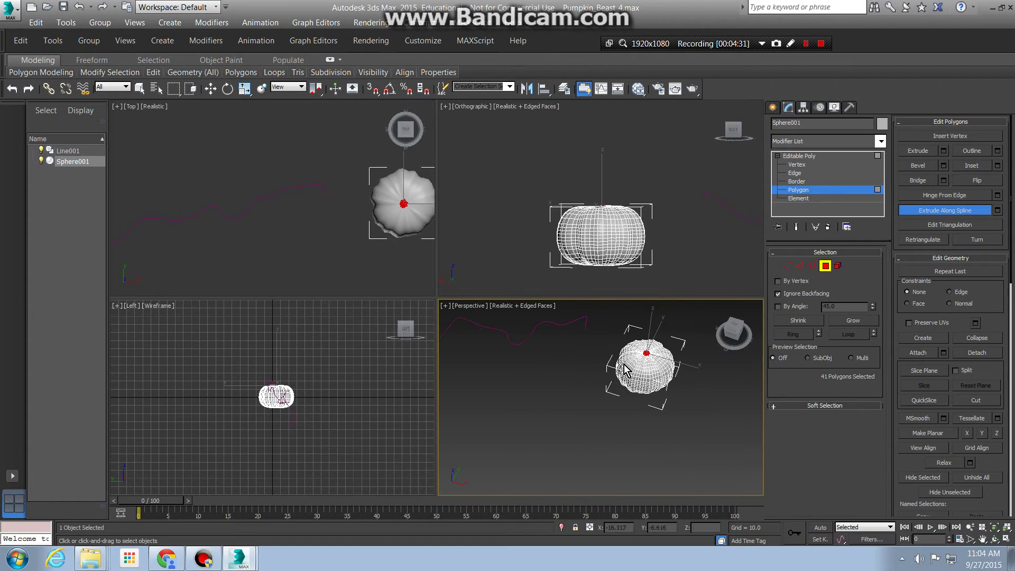
left_click(552, 323)
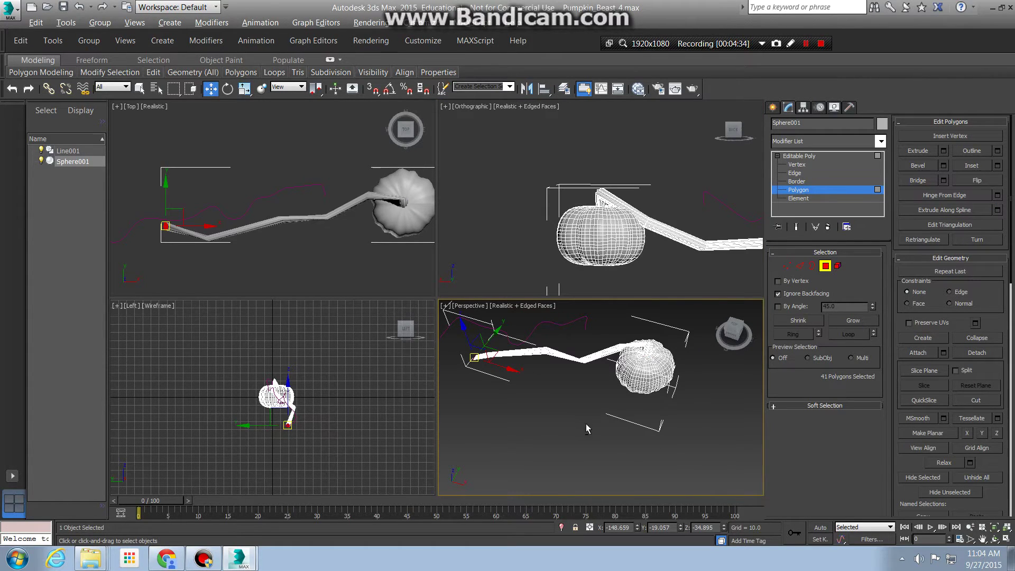
middle_click_drag(586, 423, 584, 399, "alt")
scroll(631, 276, "up", 3)
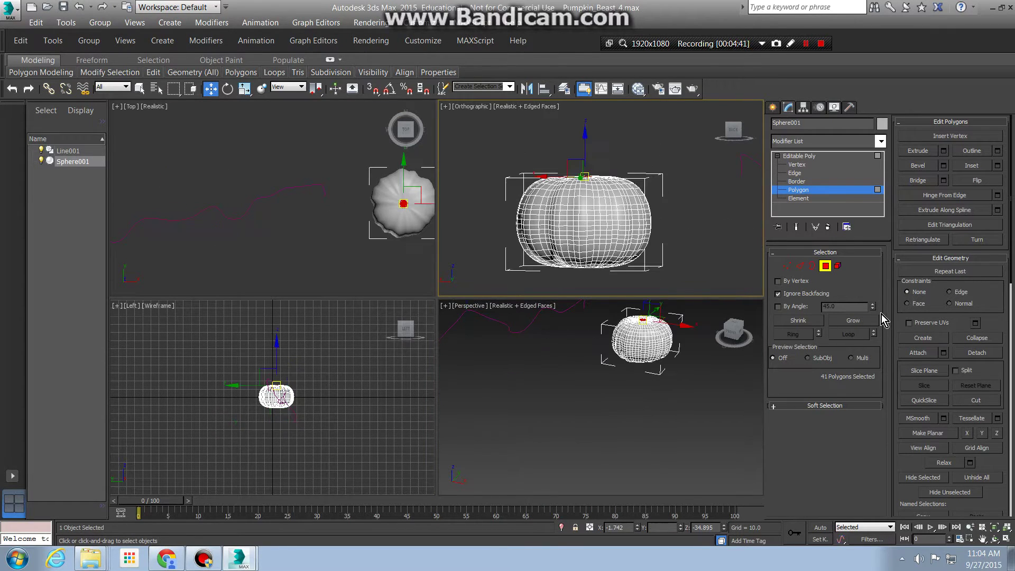
key("ctrl+z")
scroll(664, 341, "up", 4)
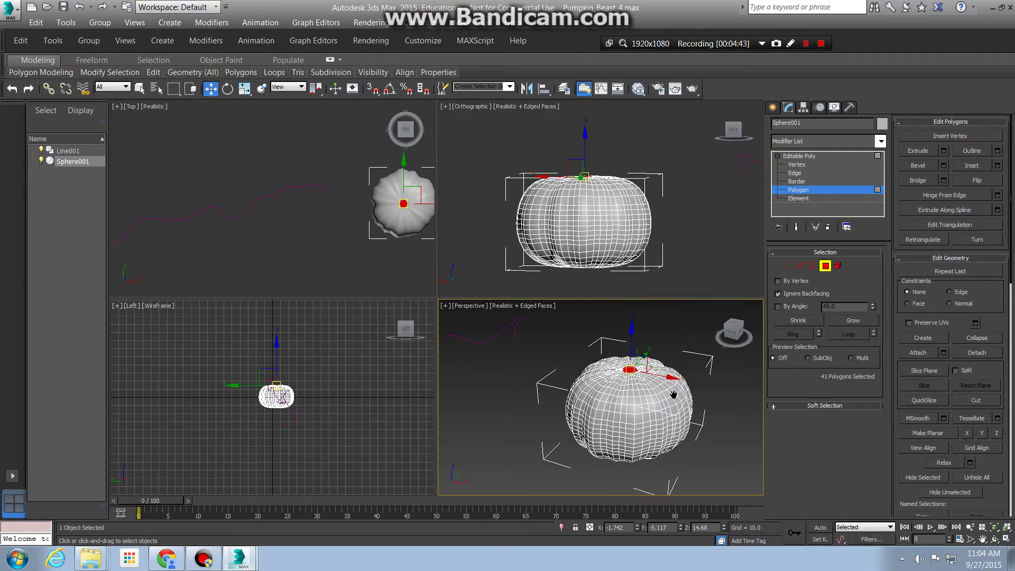
Step: Open the Extrude Along Spline settings for the selected top polygons and maximize the Perspective view
left_click(998, 211)
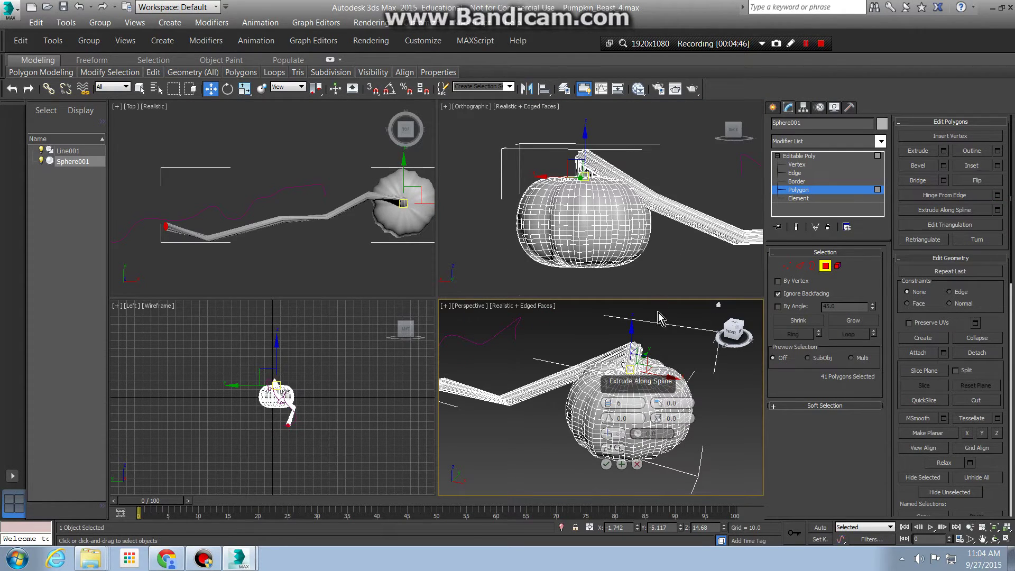
scroll(701, 478, "up", 5)
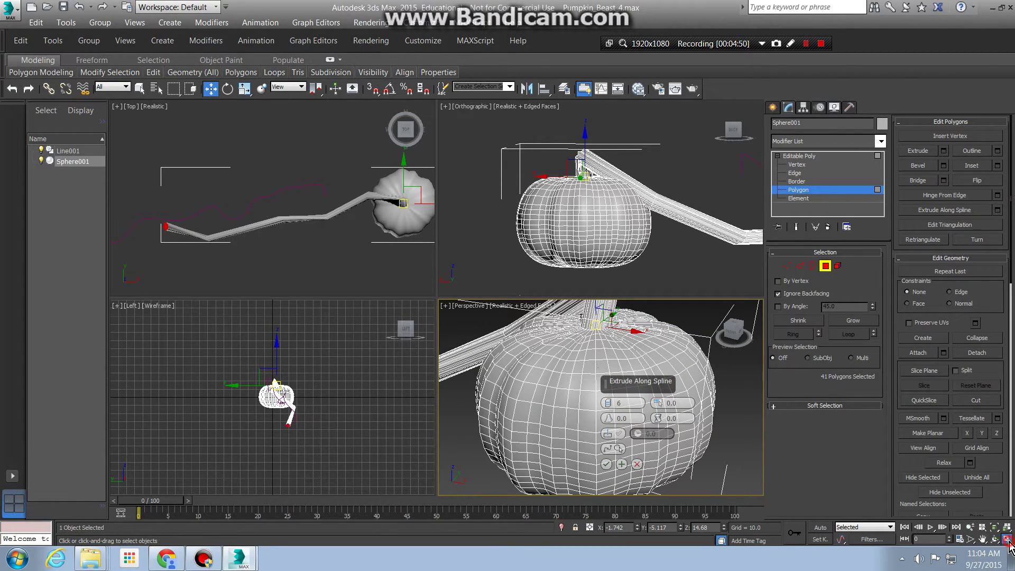
key("alt+w")
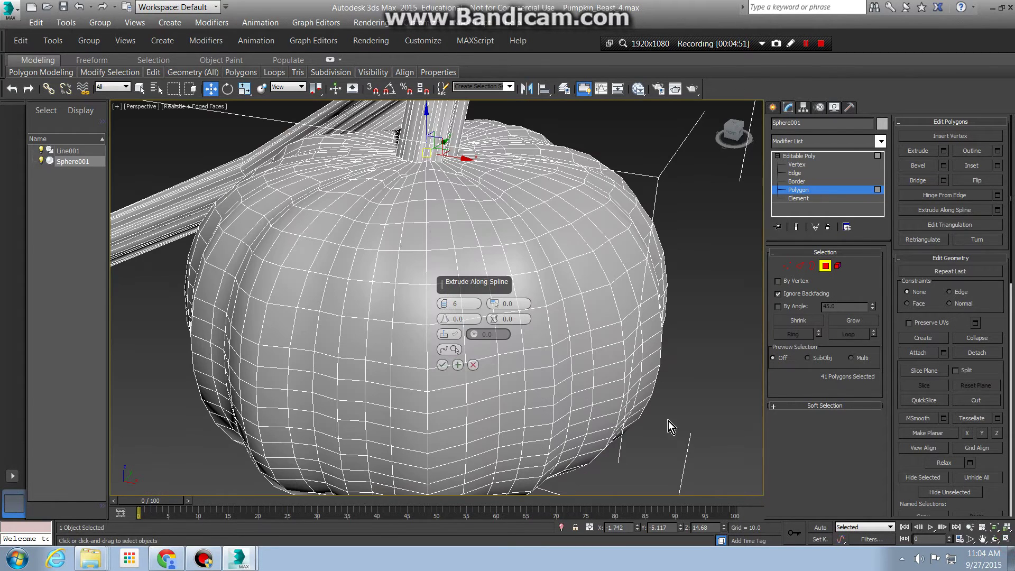
left_click(508, 303)
scroll(546, 352, "down", 5)
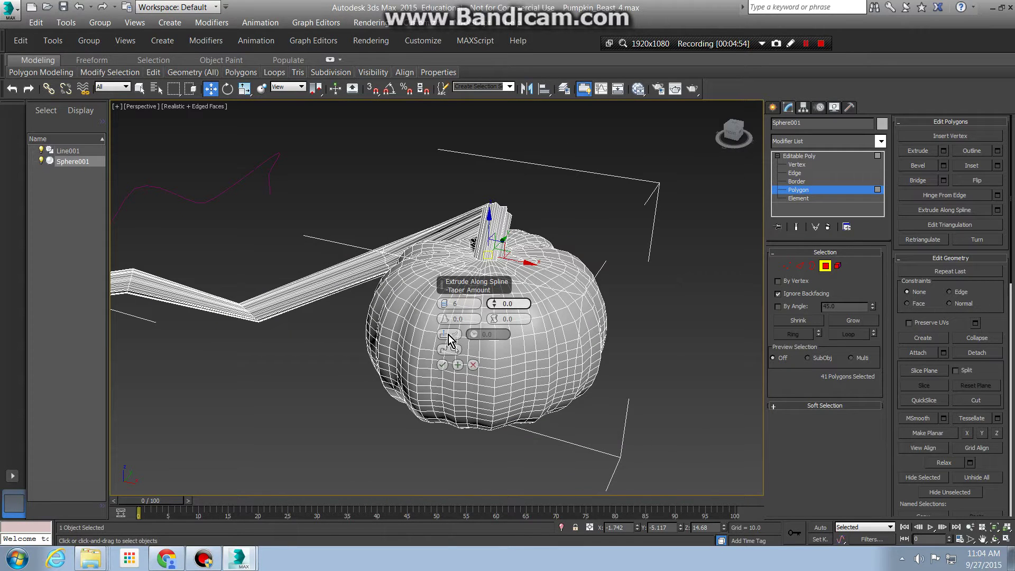
Step: Toggle Extrude Along Spline Align on and off to compare its effect on the stem
left_click(449, 335)
left_click(445, 335)
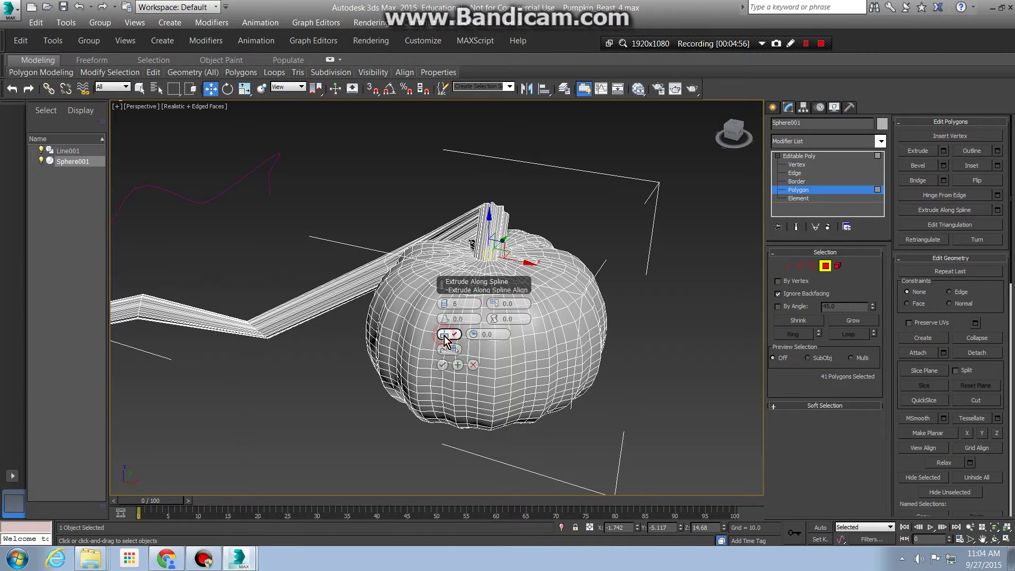
left_click(444, 335)
left_click(444, 335)
left_click(444, 335)
left_click(445, 335)
left_click(444, 335)
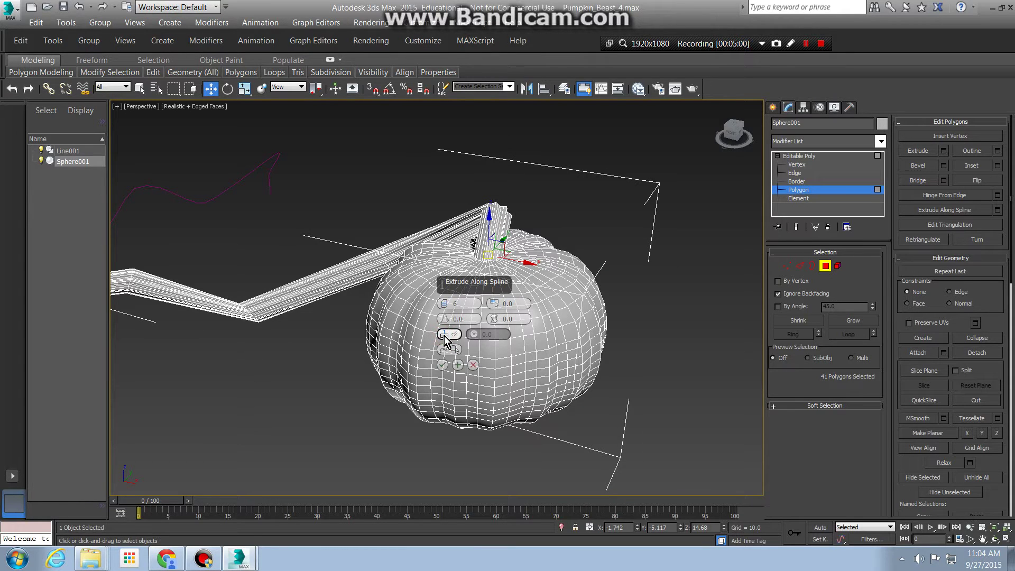
left_click(444, 335)
left_click(444, 335)
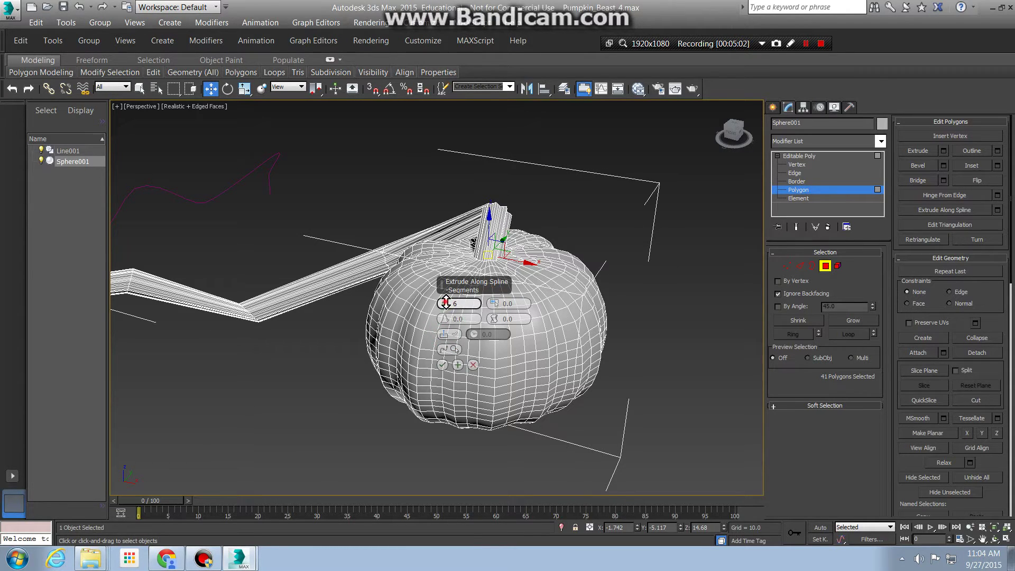
Step: Give the spline extrusion 81 segments and a taper amount of -1.0, and accept it
left_click_drag(449, 303, 453, 199)
middle_click_drag(367, 351, 528, 307)
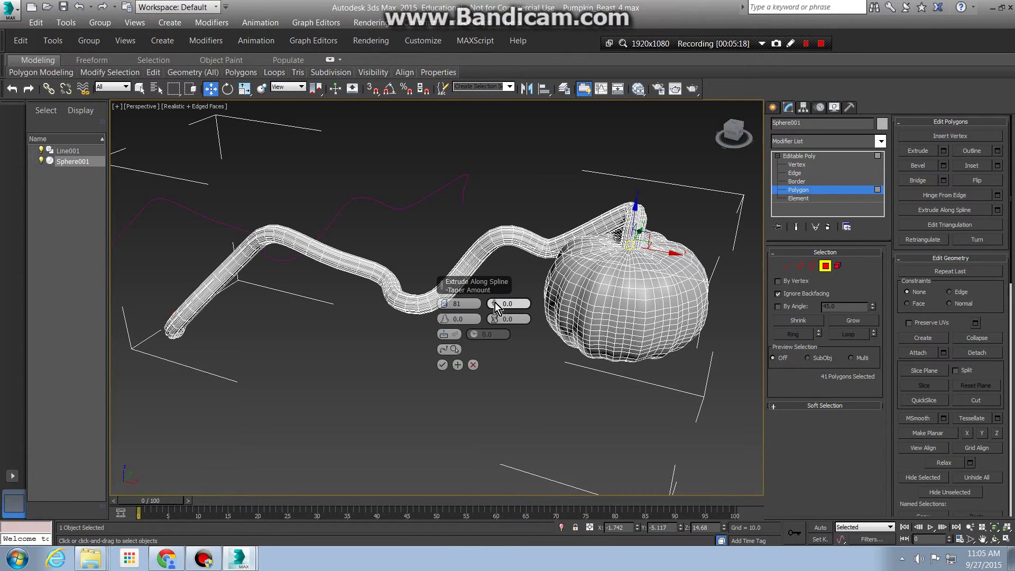
left_click_drag(495, 302, 500, 303)
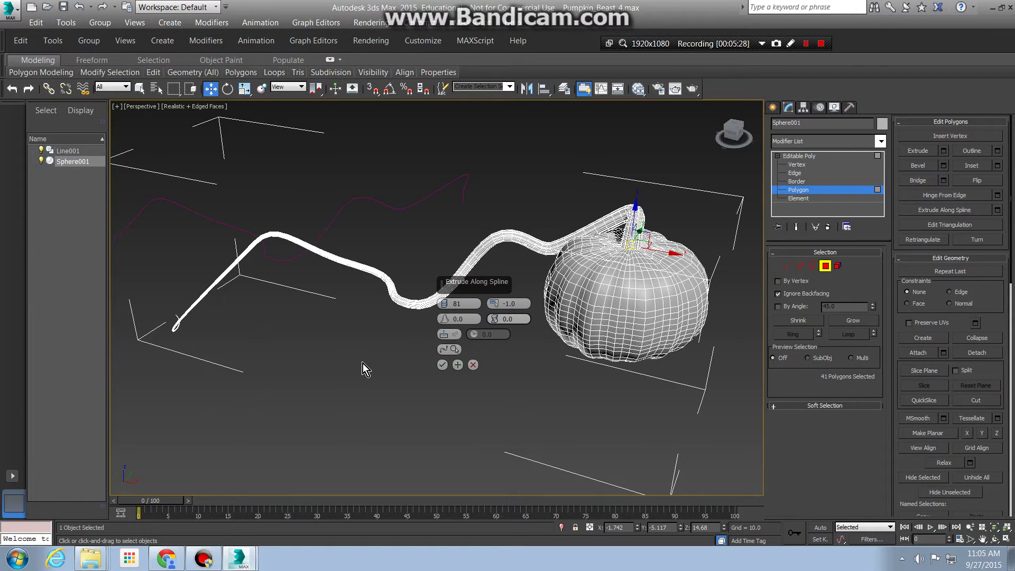
middle_click_drag(363, 363, 549, 337, "alt")
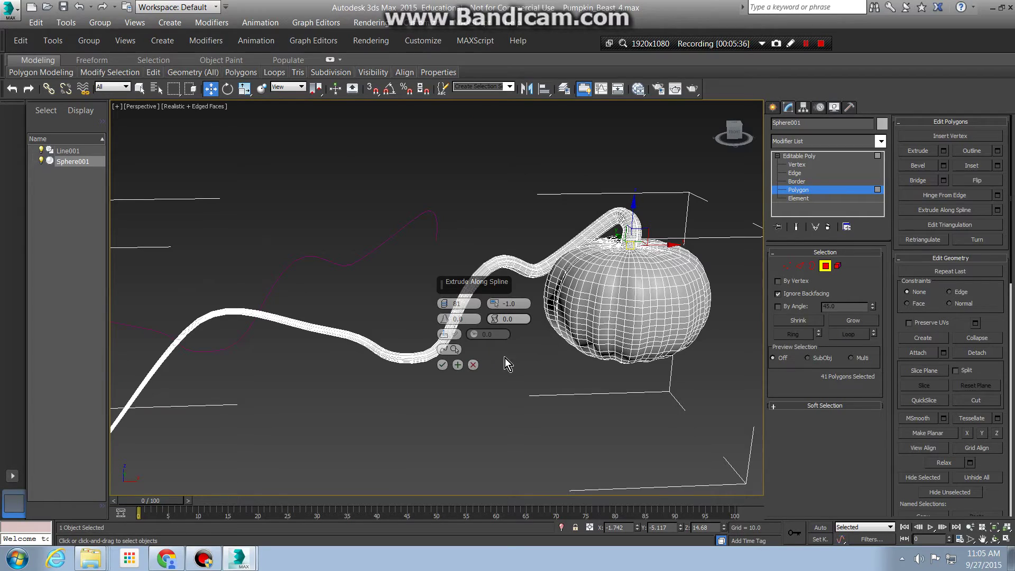
left_click(442, 365)
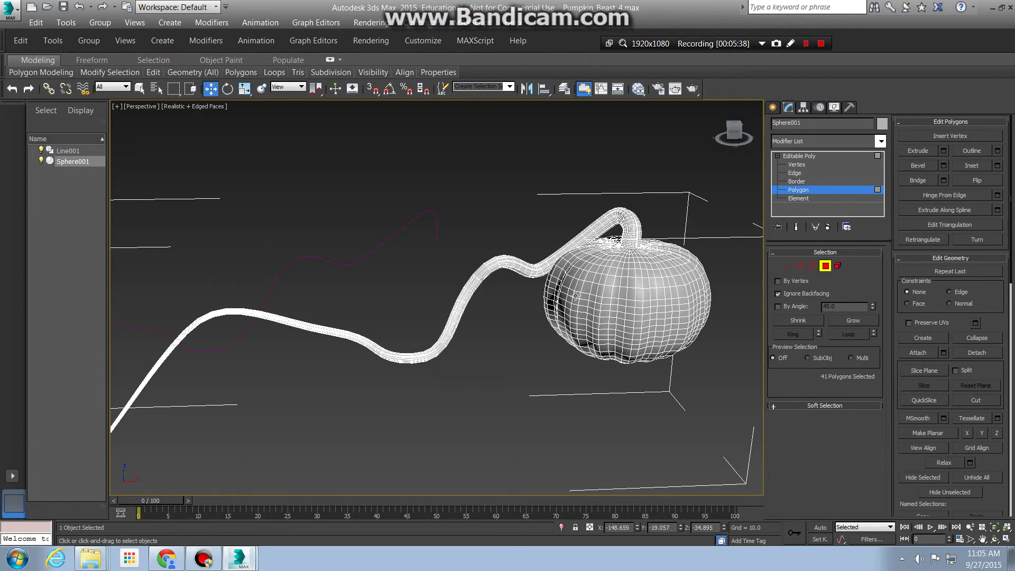
Step: Examine the extruded vine and its junction with the pumpkin's top from several angles
middle_click_drag(450, 370, 557, 316, "alt")
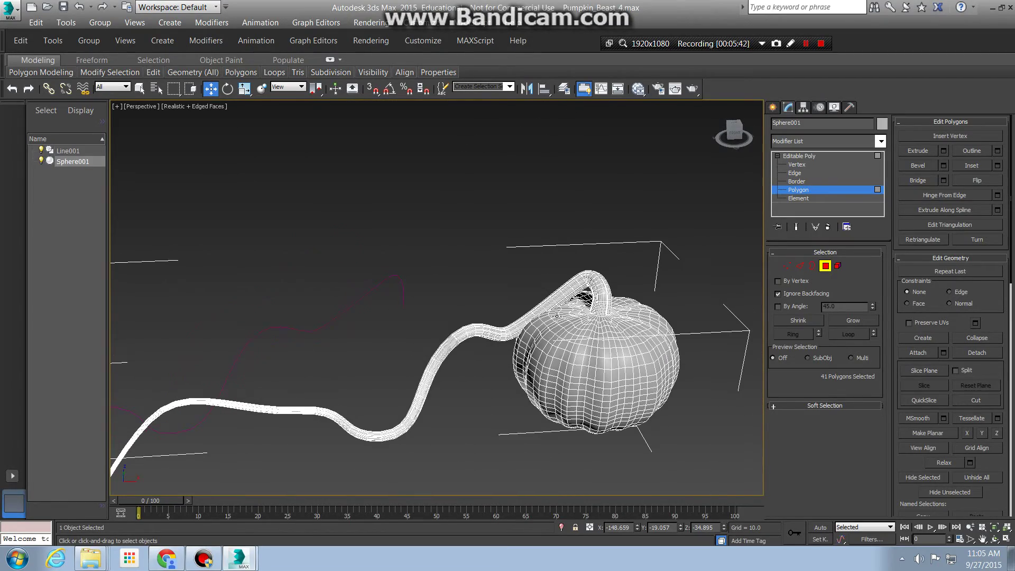
middle_click_drag(556, 369, 554, 241, "alt")
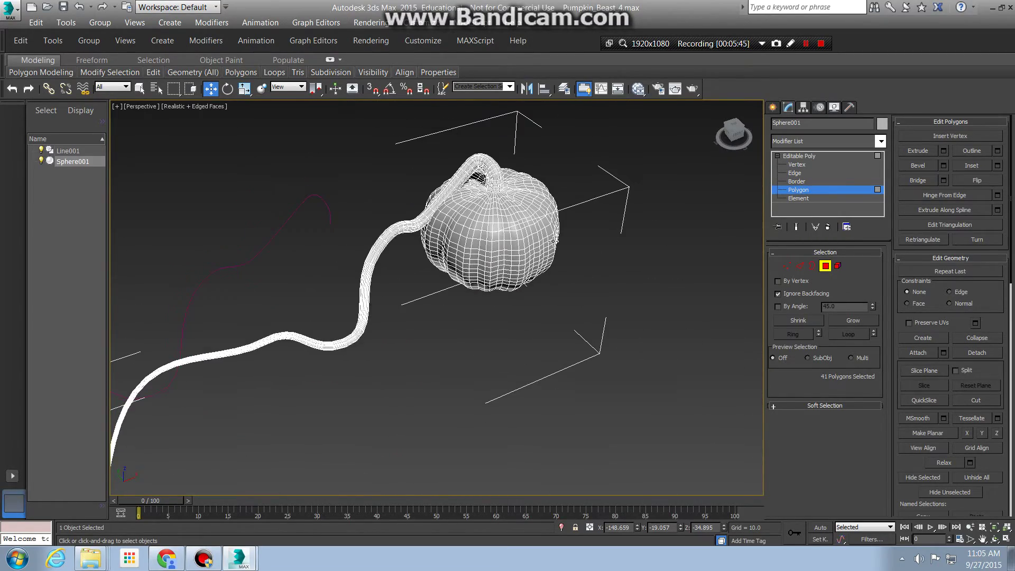
left_click(522, 224)
key("z")
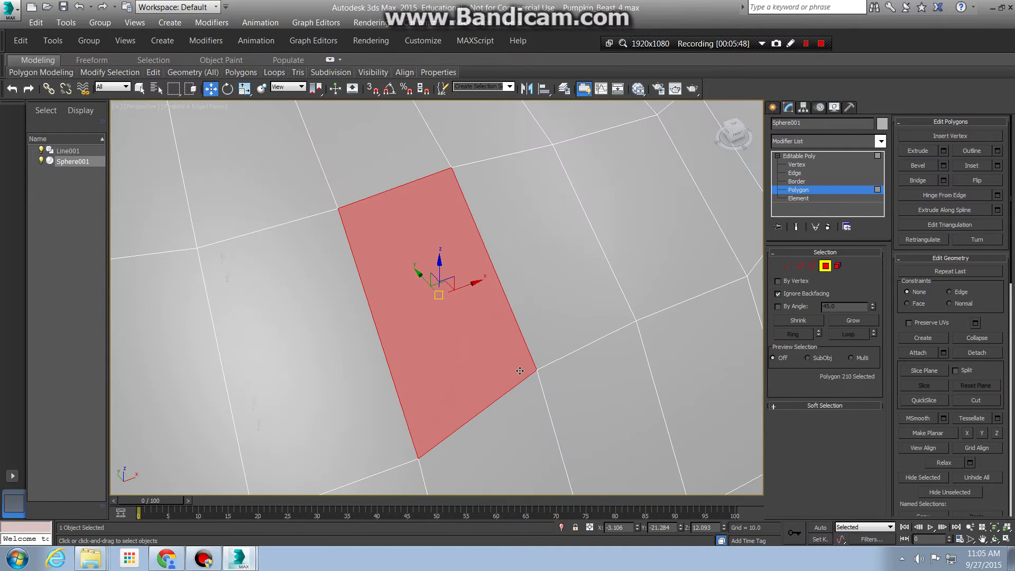
scroll(516, 365, "down", 10)
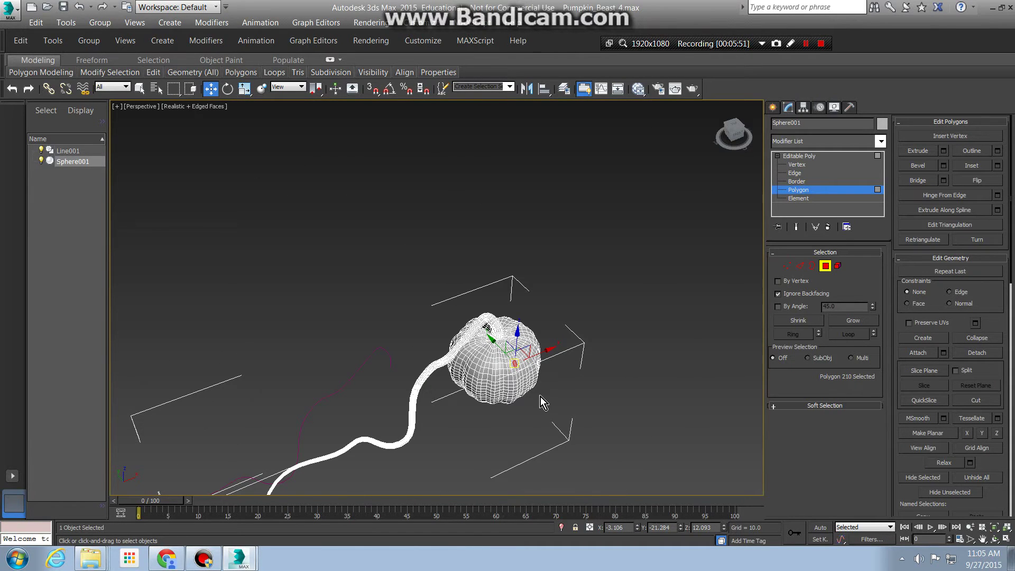
left_click(541, 397)
mouse_move(540, 397)
middle_mouse_down("alt")
mouse_move(565, 342)
mouse_move(526, 403)
middle_mouse_up("alt")
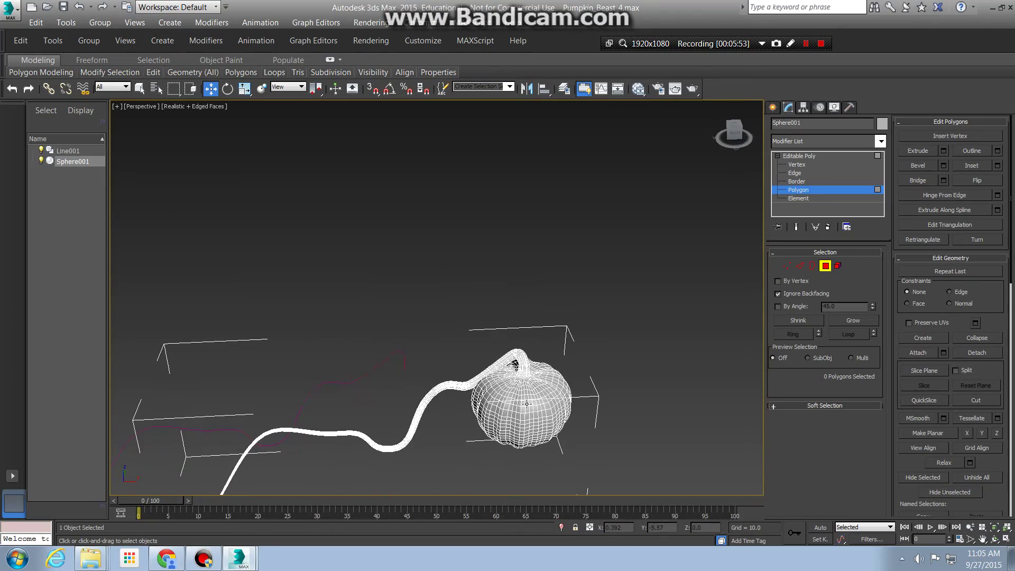
left_click(527, 404)
key("z")
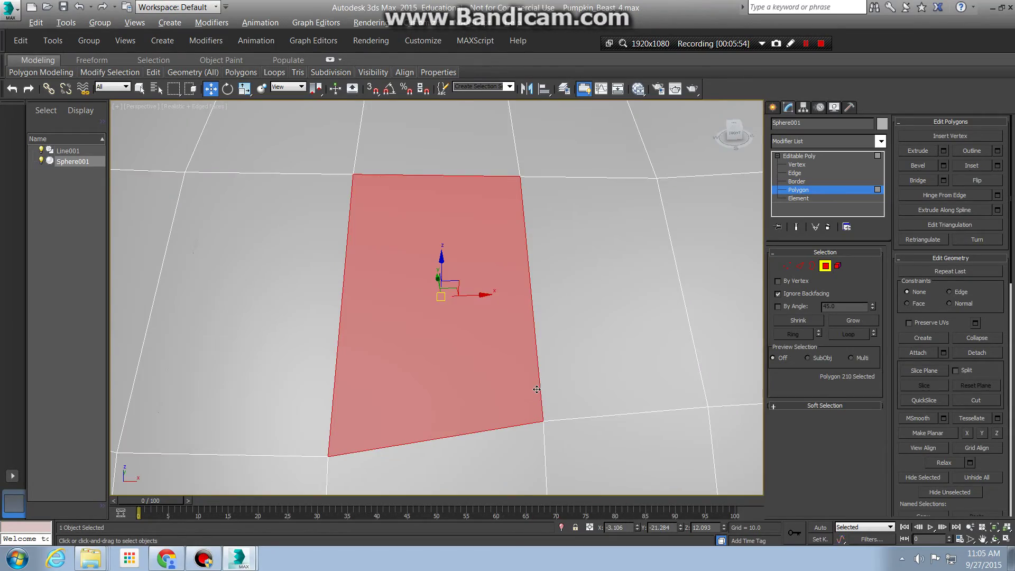
scroll(537, 390, "down", 12)
middle_click_drag(537, 390, 713, 372, "alt")
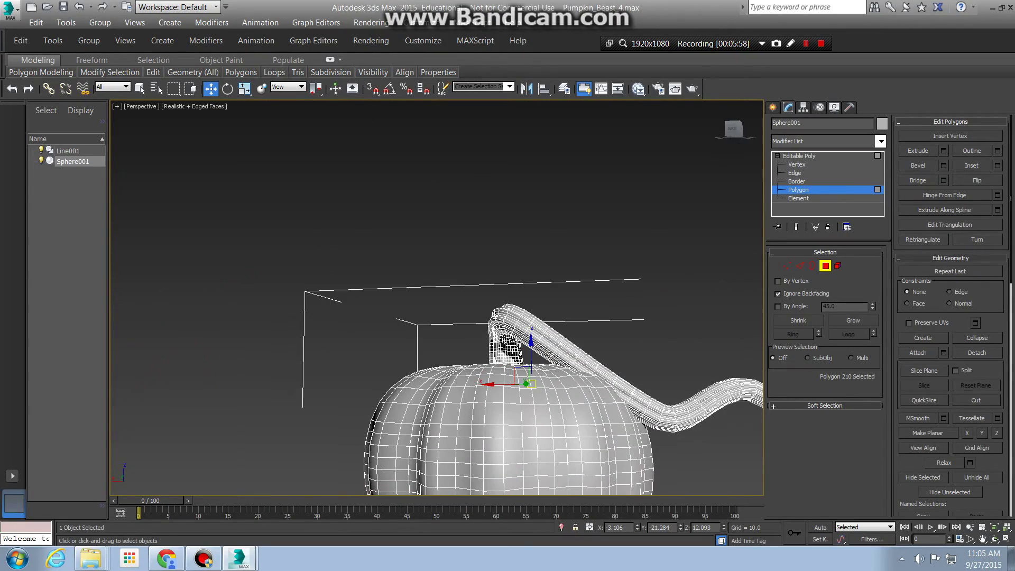
middle_click_drag(560, 361, 525, 362, "alt")
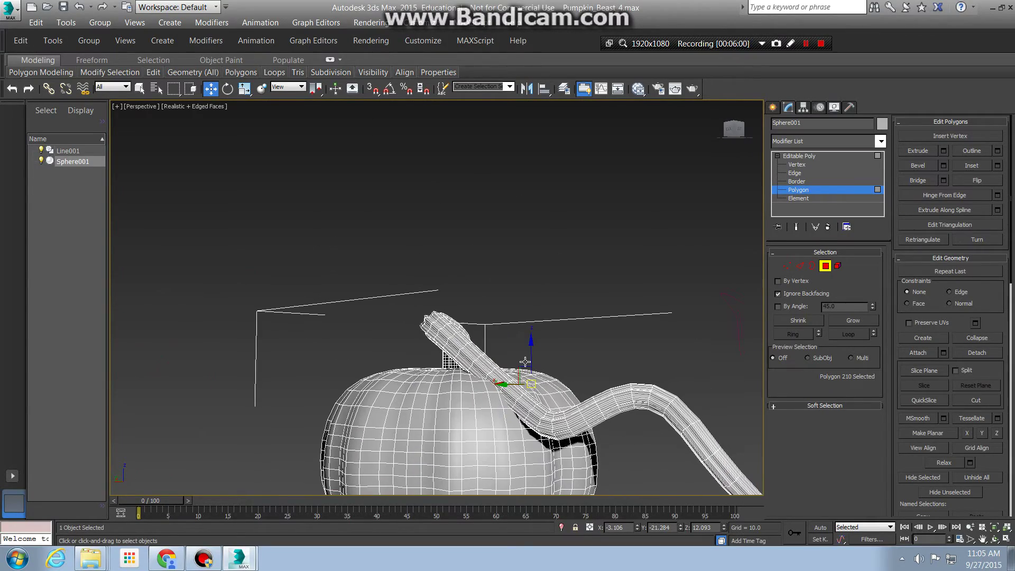
Step: Re-enter the Polygon level and select a full ring of polygons around the vine at its raised bend
left_click(801, 191)
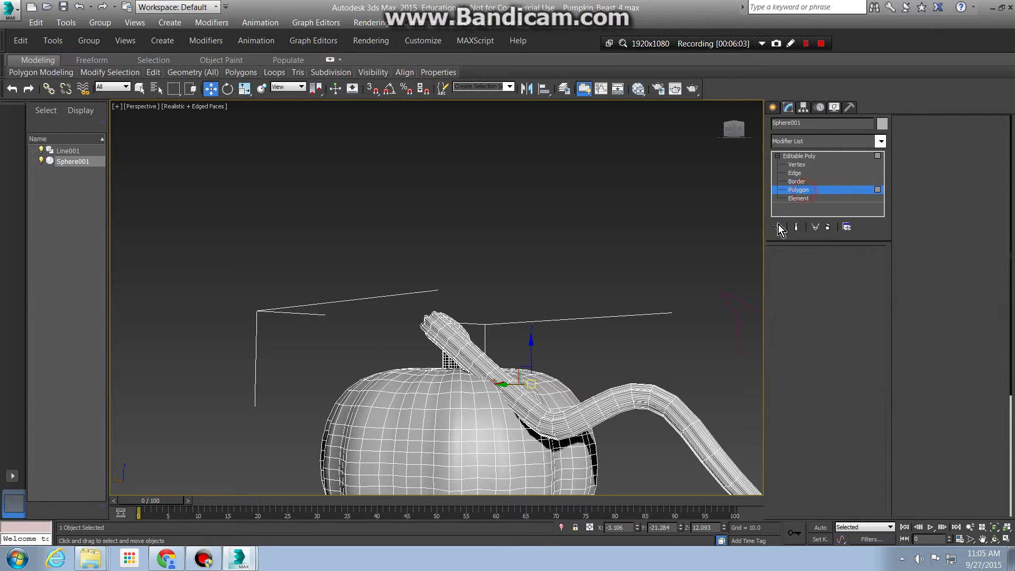
left_click(798, 190)
left_click(640, 378)
left_click(640, 412, "shift")
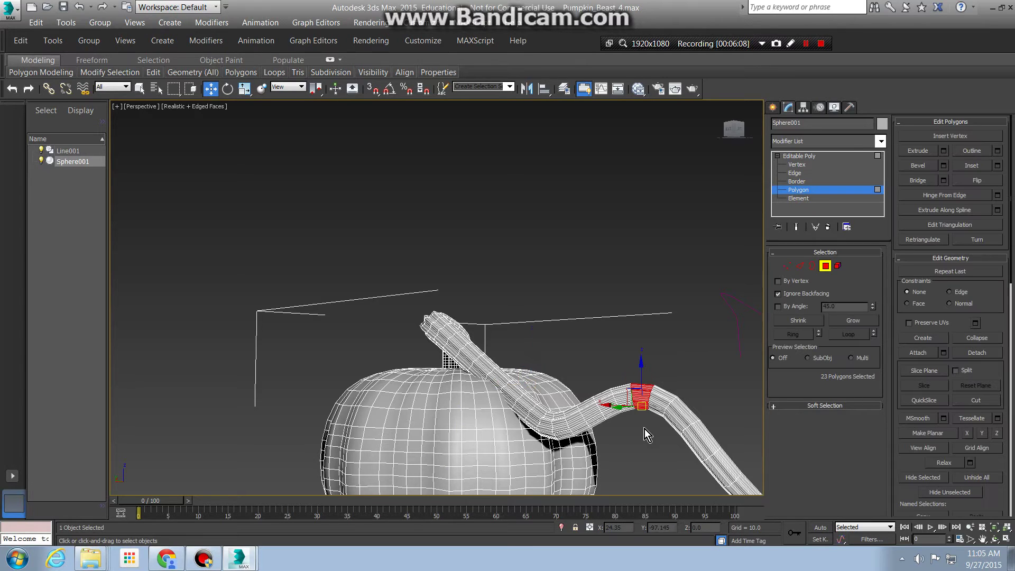
Step: Grow the ring selection repeatedly along the vine in both directions until it nears the stem's upper bend
left_click(861, 321)
left_click(861, 321)
left_click(861, 321)
left_click(861, 321)
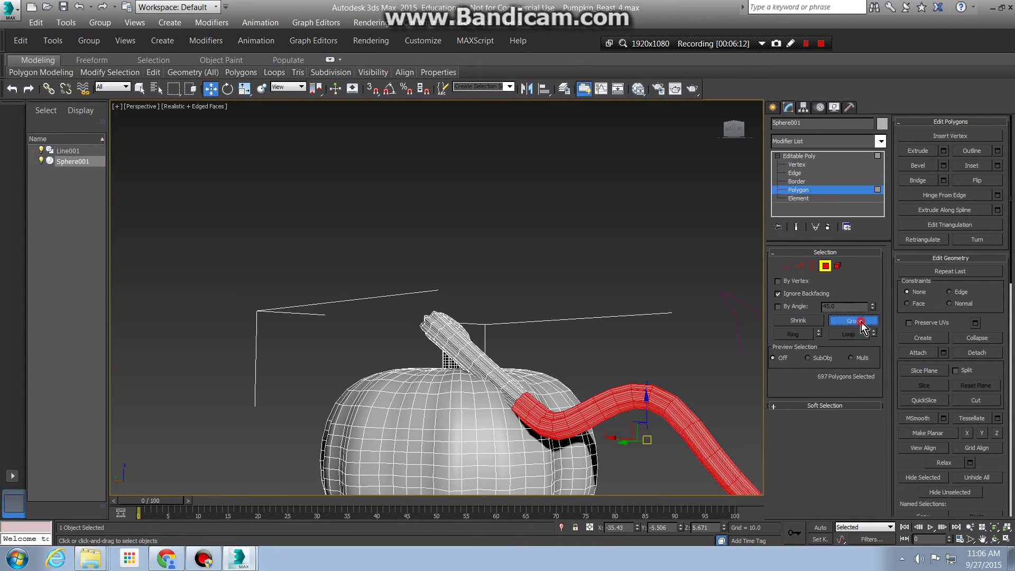
left_click(861, 321)
left_click(861, 321)
left_click(861, 321)
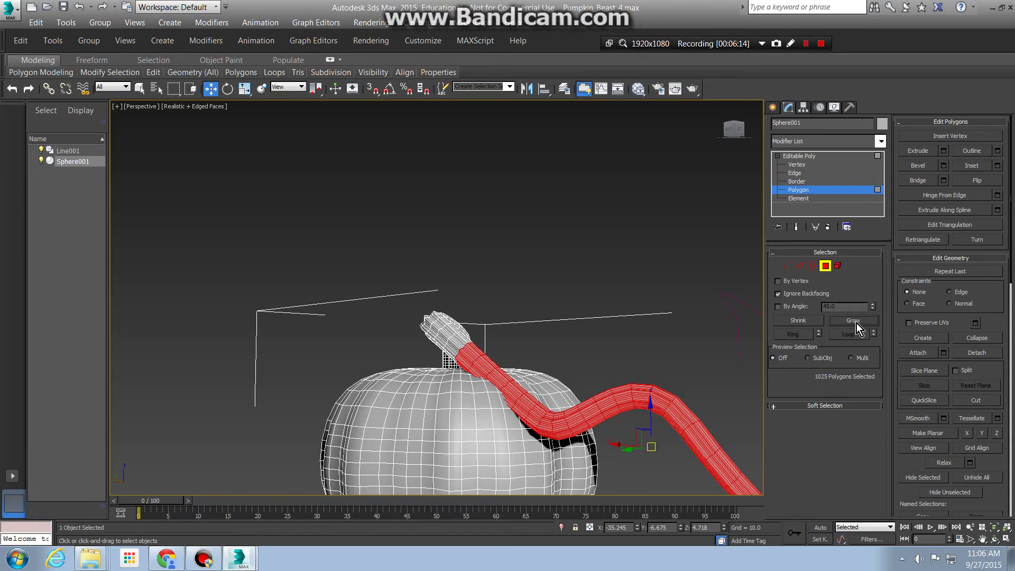
scroll(659, 447, "down", 3)
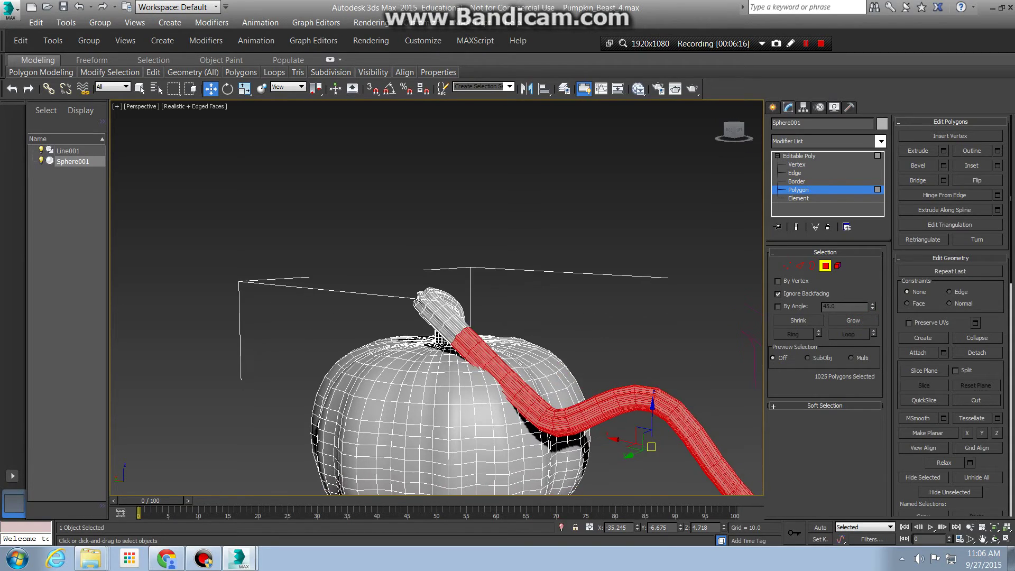
scroll(659, 447, "up", 5)
scroll(659, 446, "down", 6)
middle_click_drag(656, 489, 598, 407)
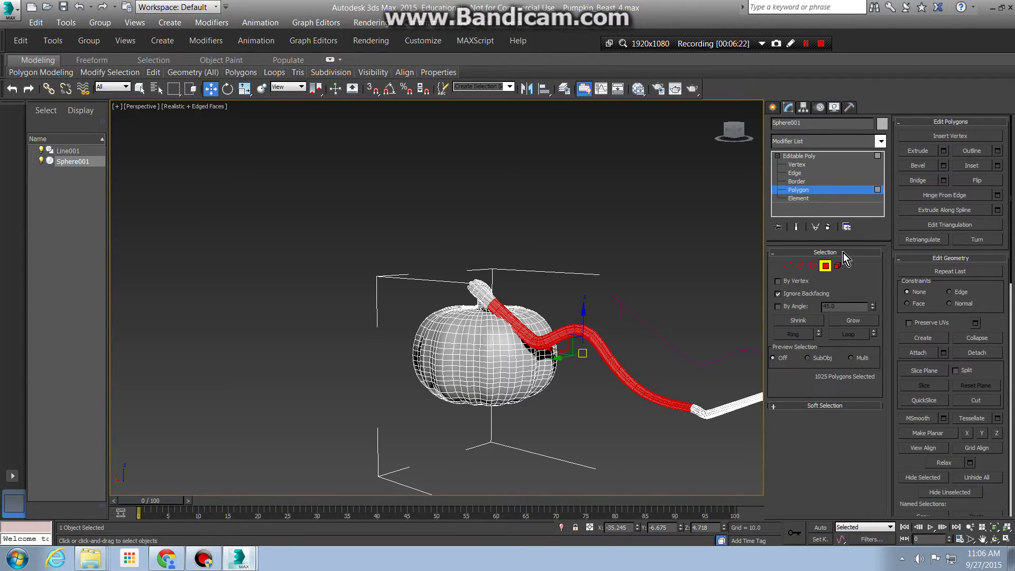
middle_click_drag(747, 306, 783, 301, "alt")
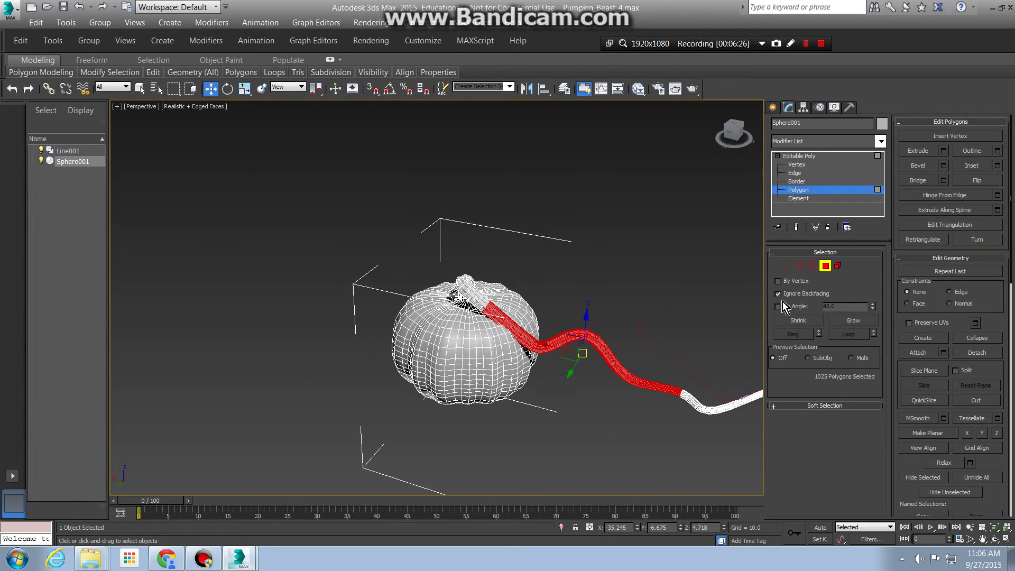
Step: Turn off Ignore Backfacing for polygon selection and switch the selection region to freehand lasso
left_click(778, 294)
left_click_drag(180, 93, 174, 158)
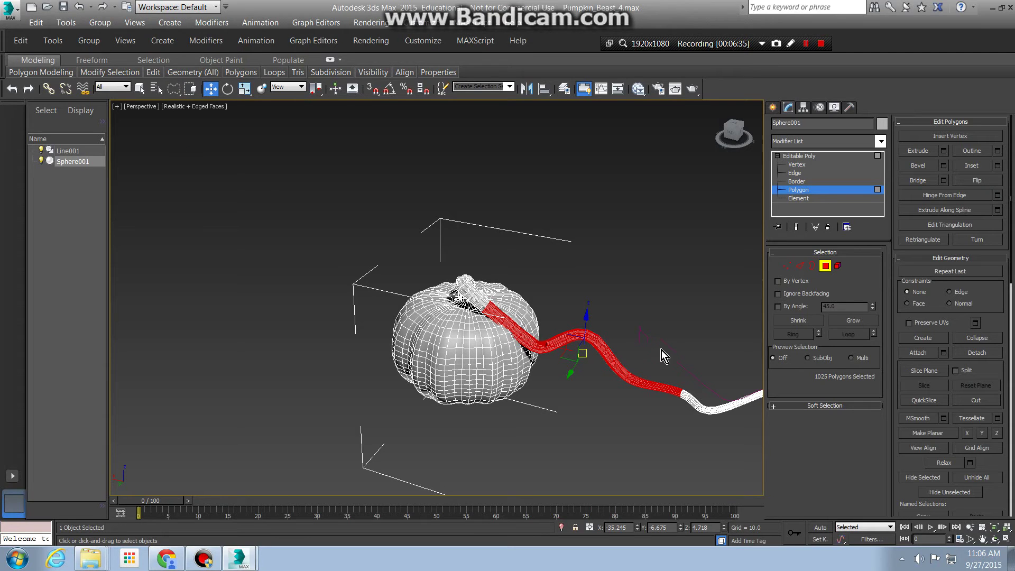
left_click(629, 318)
key("ctrl+z")
mouse_move(738, 455)
left_mouse_down()
mouse_move(635, 206)
mouse_move(557, 230)
left_mouse_up()
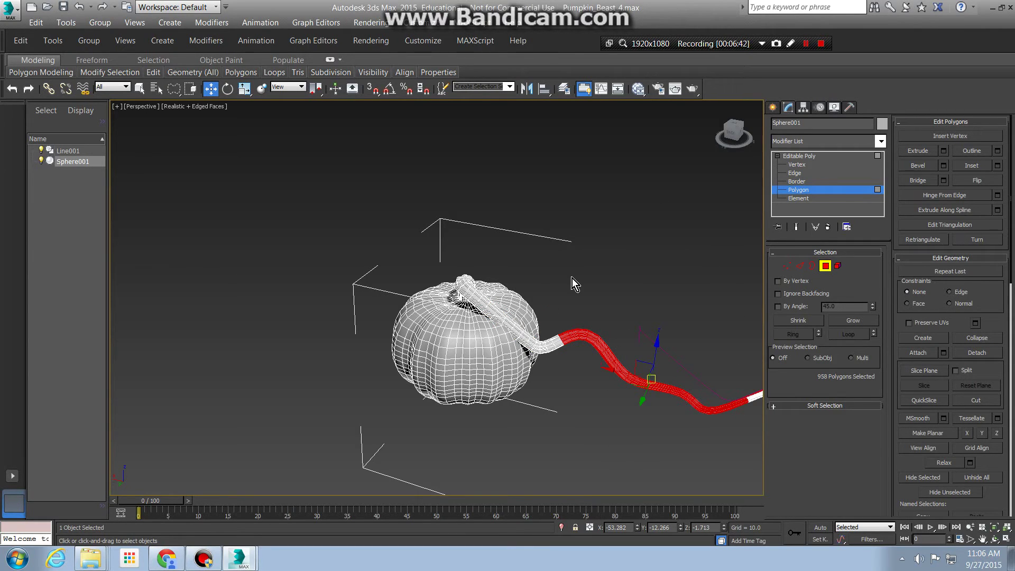
key("ctrl+z")
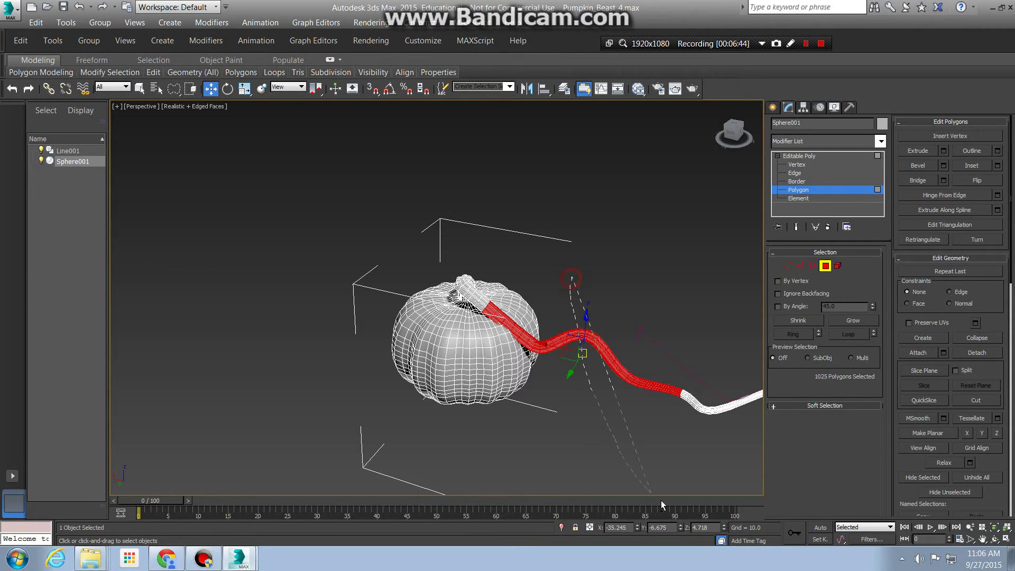
Step: Deselect the vine polygons beyond its first low bend with the lasso and shrink the remaining selection twice
mouse_move(662, 505)
left_mouse_down()
mouse_move(698, 271)
mouse_move(548, 319)
mouse_move(602, 421)
mouse_move(637, 296)
mouse_move(616, 259)
left_mouse_up()
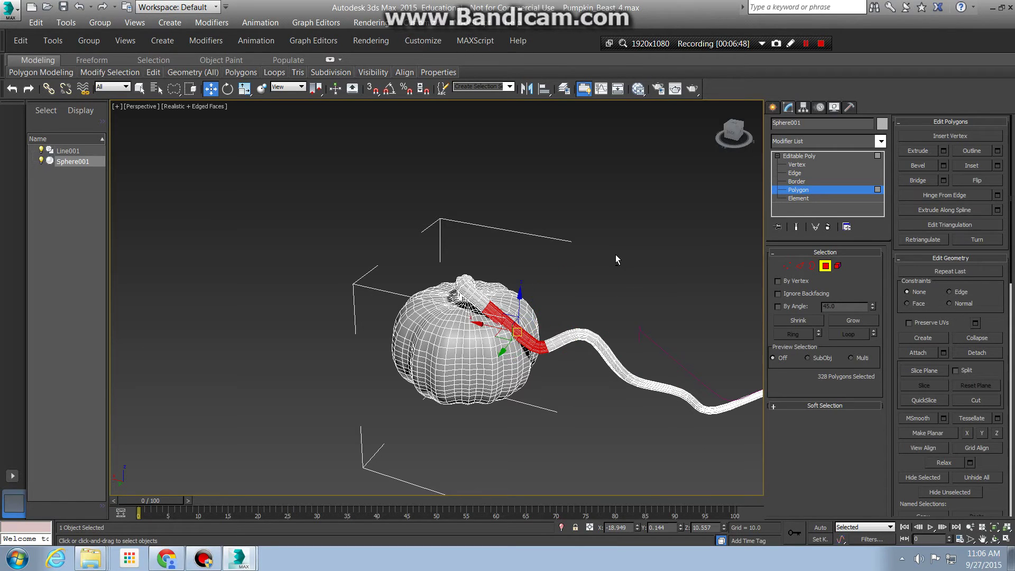
scroll(592, 371, "up", 1)
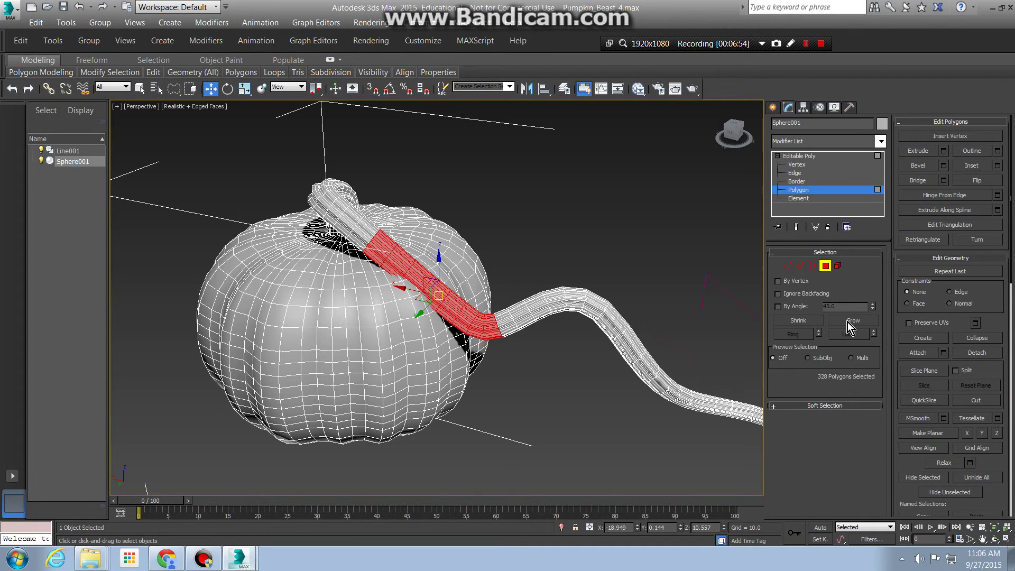
left_click(810, 320)
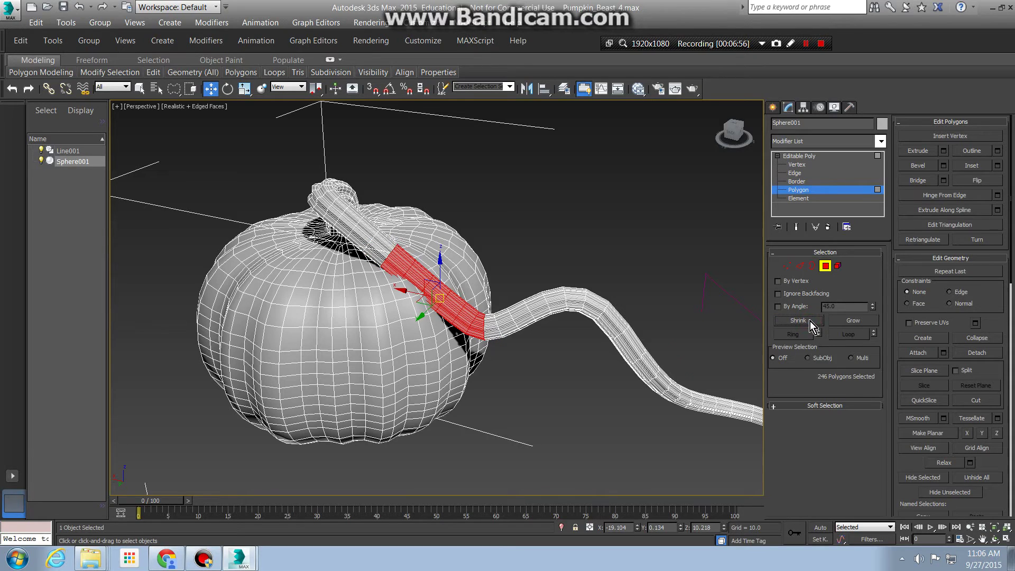
left_click(810, 320)
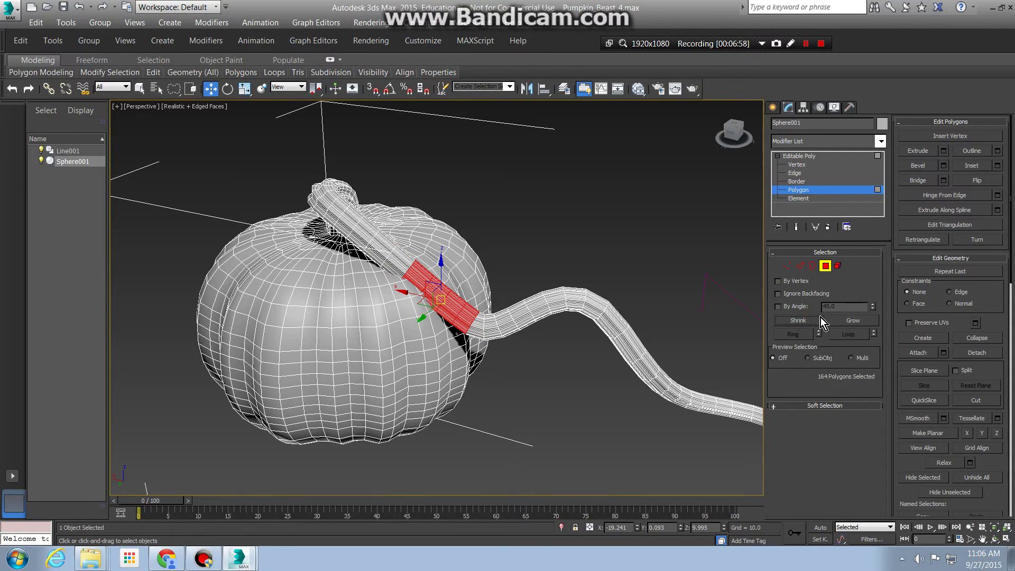
Step: Enable soft selection for the vine section with a falloff of 6.0 and turn on Edge Distance
left_click(772, 407)
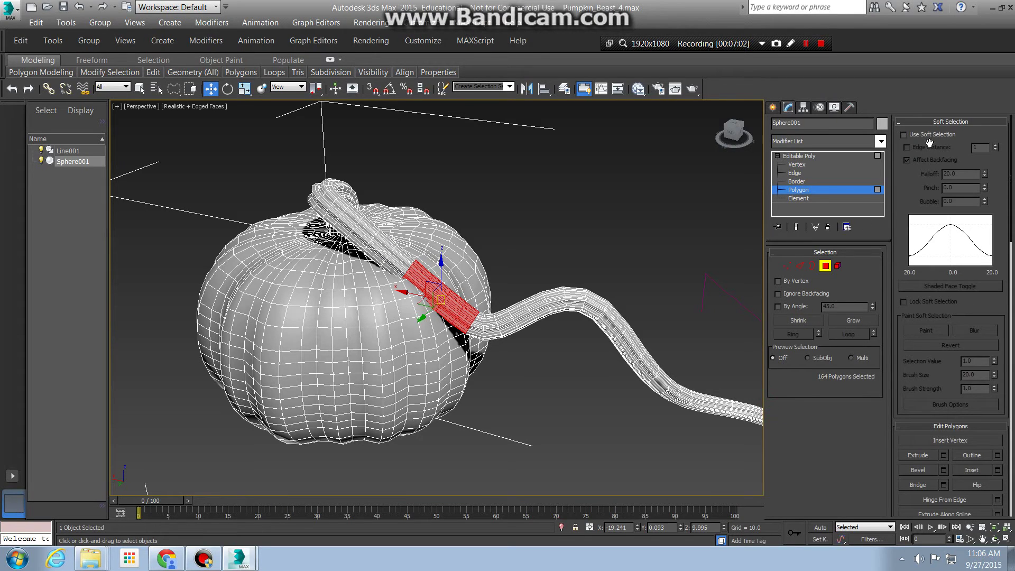
left_click(904, 135)
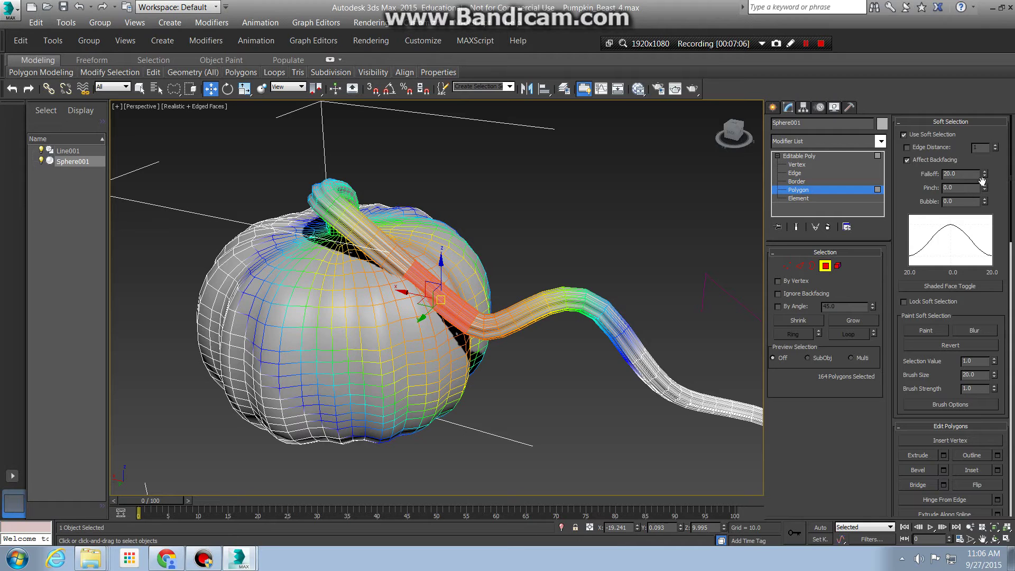
mouse_move(985, 178)
left_mouse_down()
mouse_move(984, 221)
mouse_move(985, 173)
left_mouse_up()
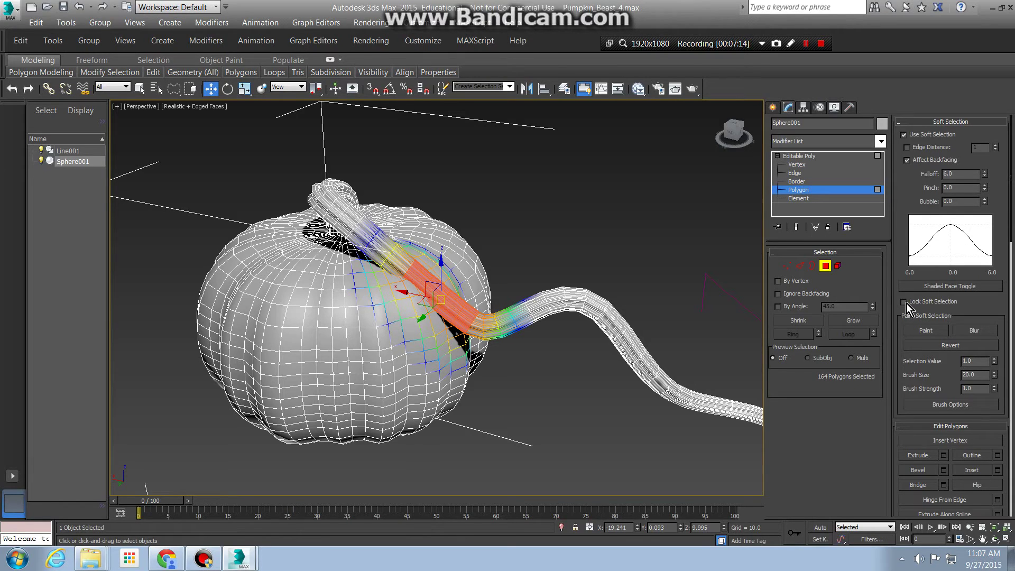
left_click_drag(908, 356, 912, 455)
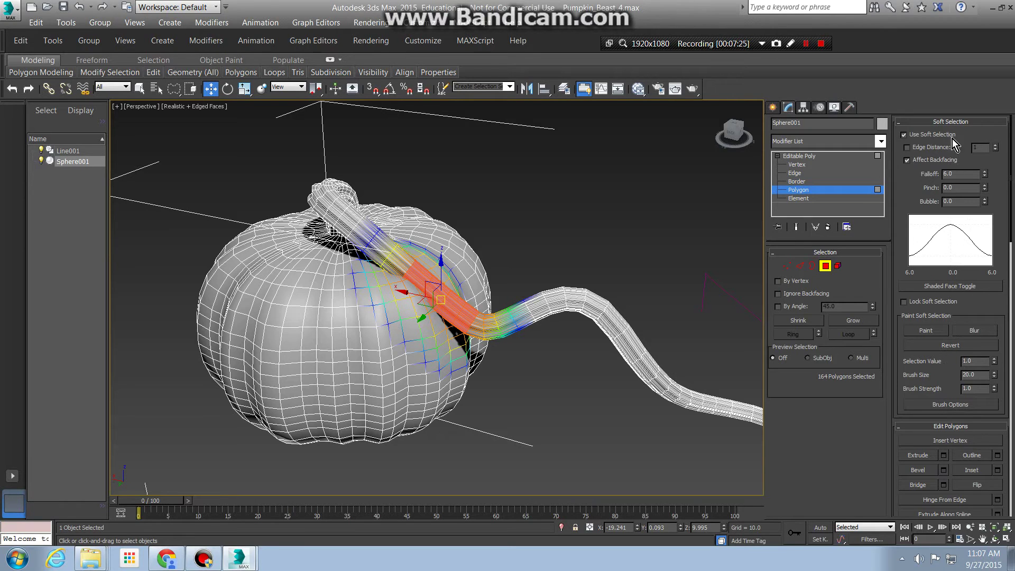
left_click(907, 148)
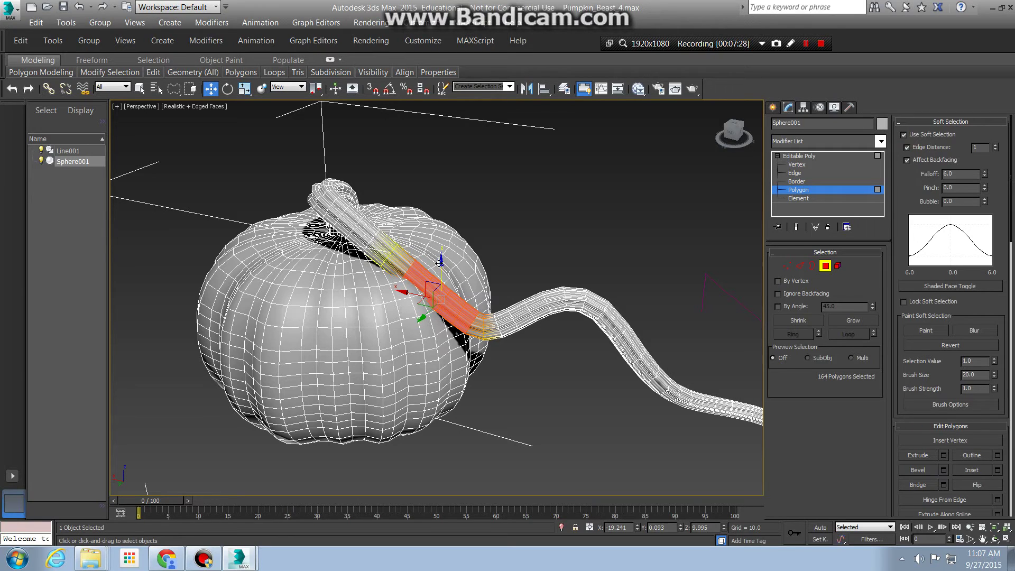
Step: Try raising the selected vine section along Z with an edge distance of 1, and undo the move
left_click_drag(441, 261, 447, 248)
middle_click_drag(471, 284, 299, 275, "alt")
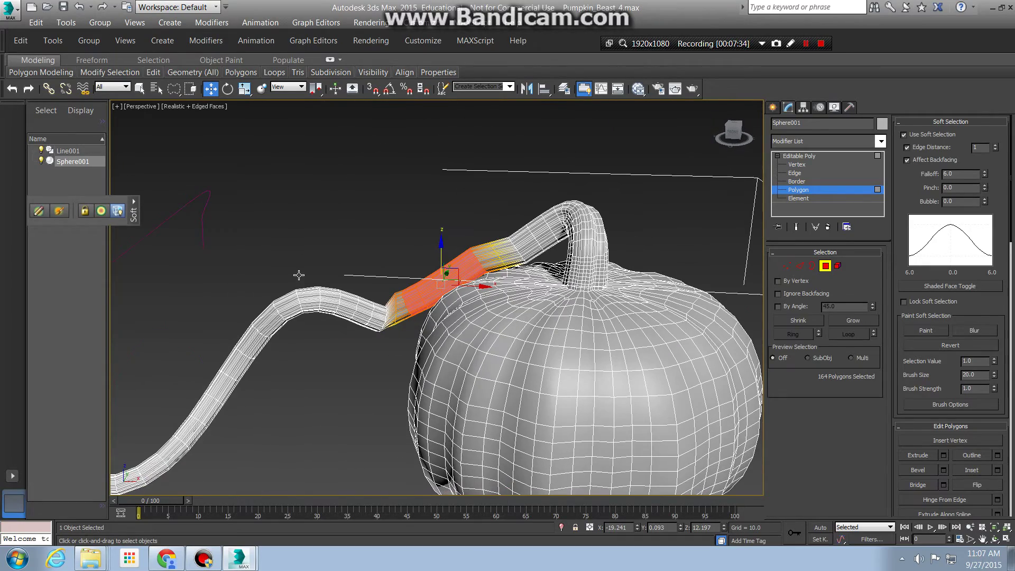
key("ctrl+z")
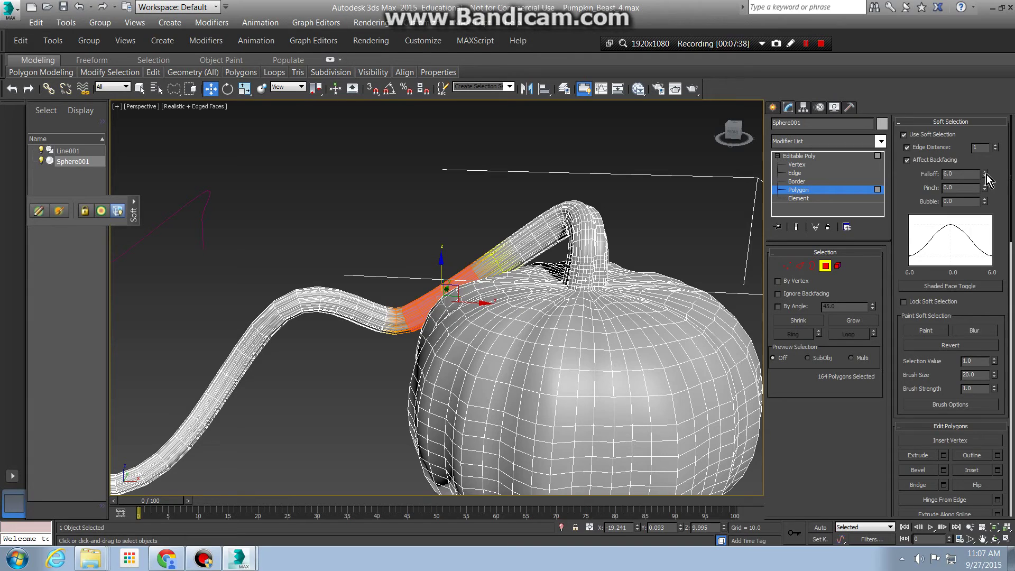
Step: Set the soft selection falloff to 18.424 and the edge distance to 3
left_click_drag(985, 173, 985, 126)
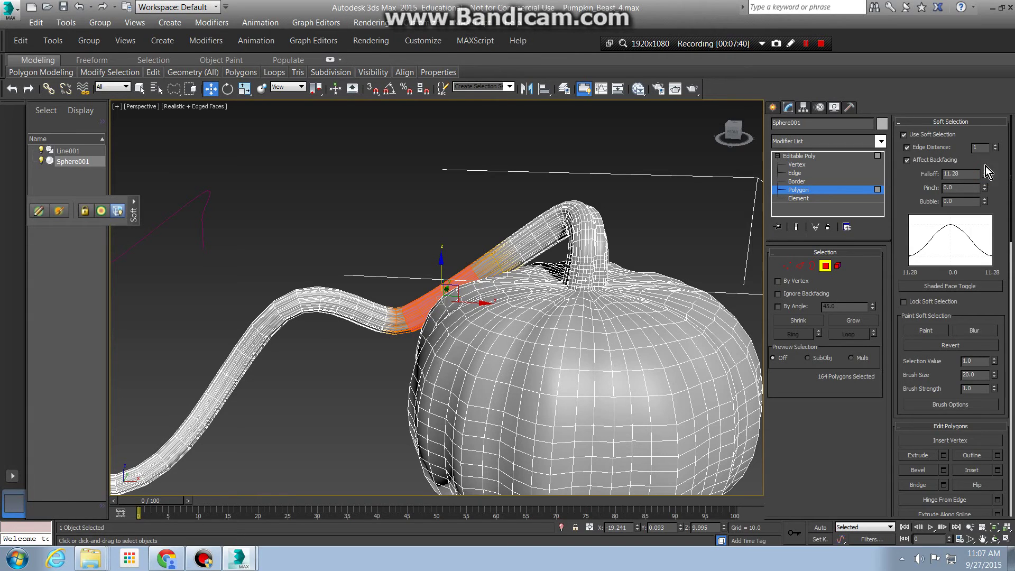
left_click_drag(986, 173, 984, 110)
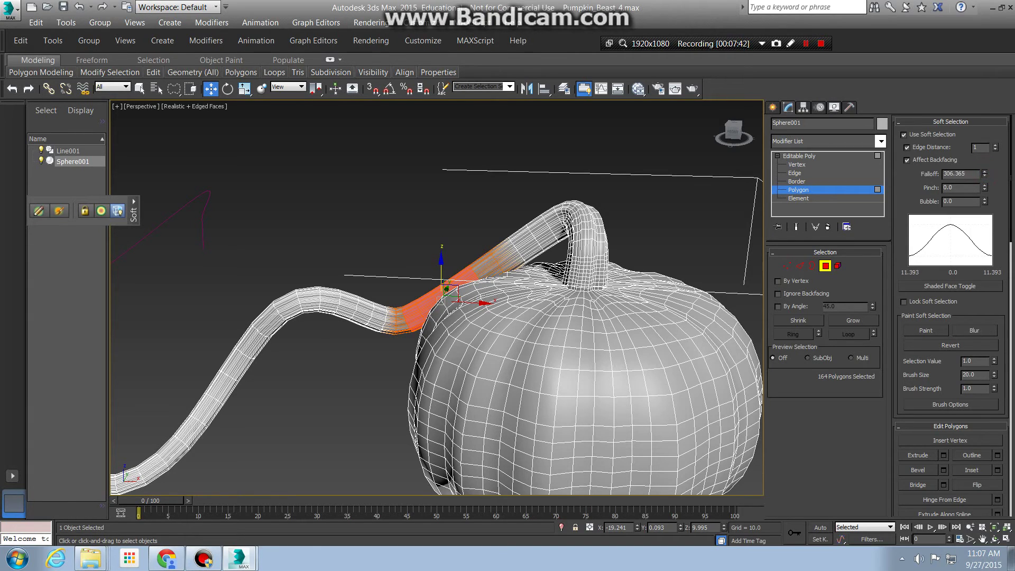
left_click_drag(1009, 566, 1010, 570)
left_click(907, 156)
left_click_drag(995, 146, 986, 240)
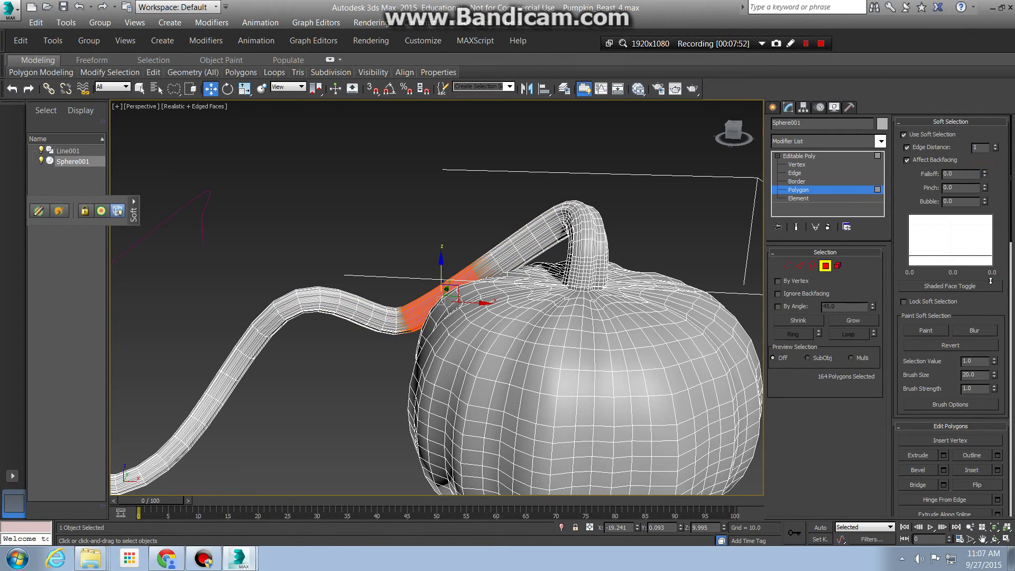
left_click_drag(991, 281, 992, 209)
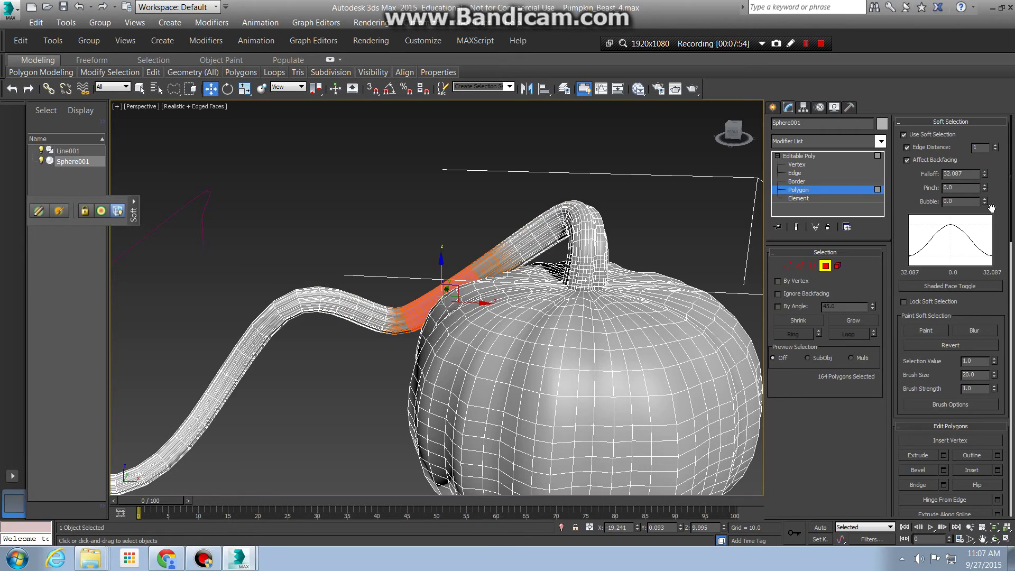
left_click_drag(995, 147, 988, 182)
left_click_drag(992, 105, 987, 190)
left_click(996, 146)
left_click(996, 146)
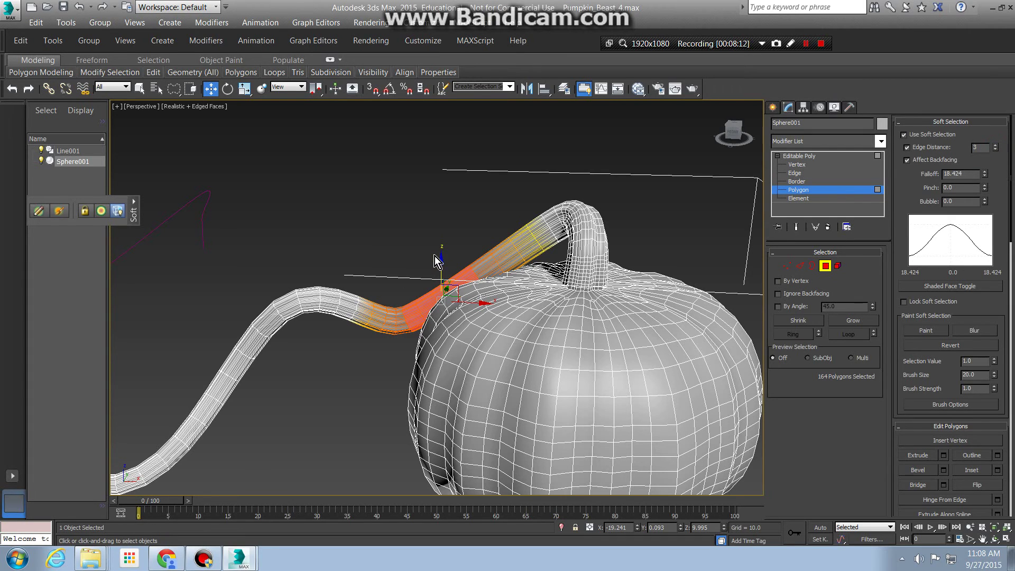
Step: Raise the selected vine section about 1.3 units along Z and check its clearance from the pumpkin
left_click_drag(440, 260, 432, 250)
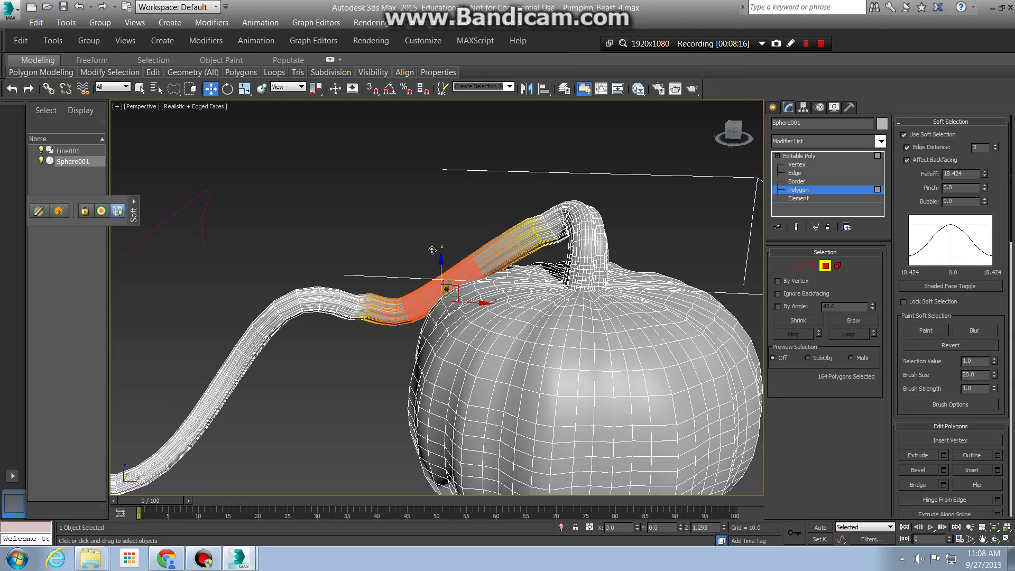
left_click_drag(479, 316, 528, 339, "alt")
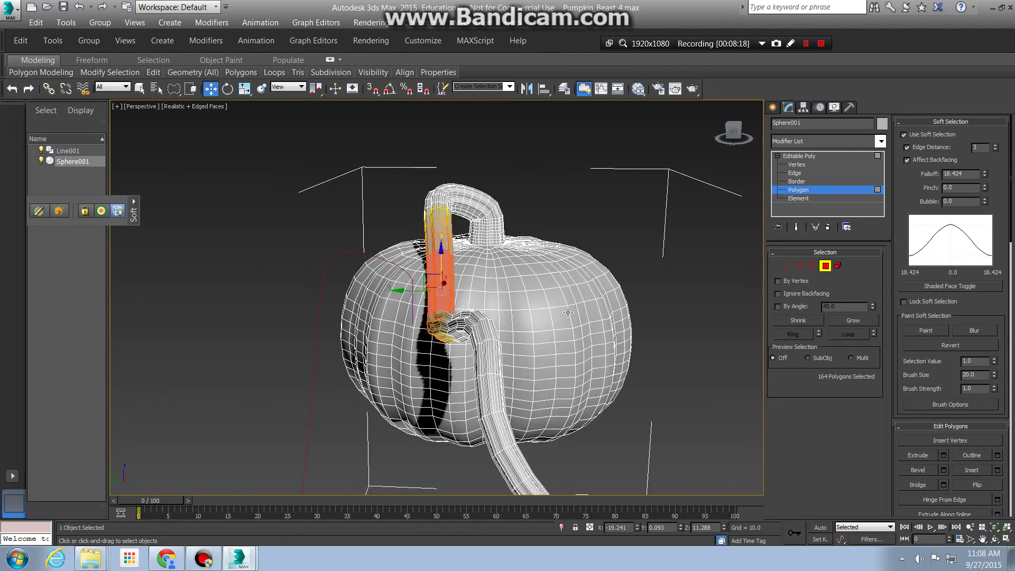
middle_click_drag(568, 313, 683, 271, "alt")
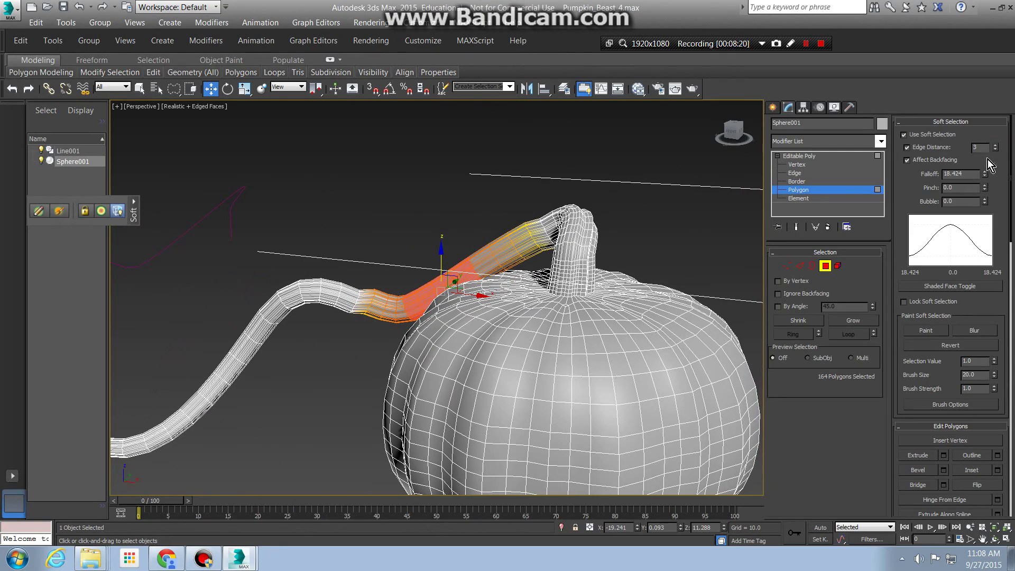
Step: Increase the edge distance to 6 and raise the selected vine section further along Z, away from the pumpkin
left_click(995, 145)
left_click(995, 145)
left_click(995, 145)
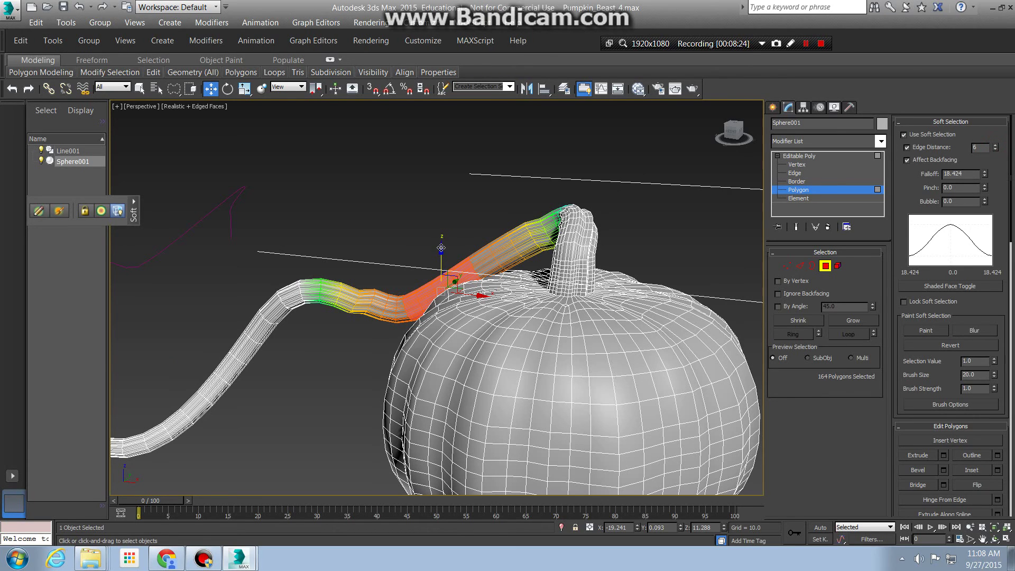
left_click_drag(442, 245, 438, 235)
middle_click_drag(443, 349, 589, 348, "alt")
mouse_move(555, 291)
middle_mouse_down("alt")
mouse_move(541, 278)
mouse_move(544, 288)
middle_mouse_up("alt")
Step: Clear the polygon selection, return to the whole-object level and examine the reshaped vine from several angles
left_click(608, 245)
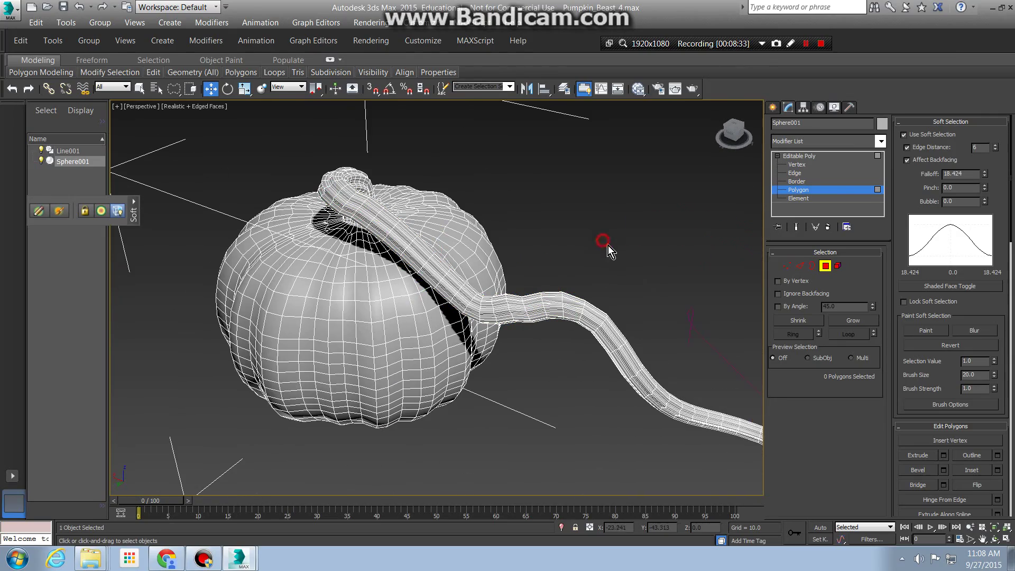
left_click(812, 156)
middle_click_drag(634, 279, 461, 317, "alt")
scroll(605, 285, "down", 5)
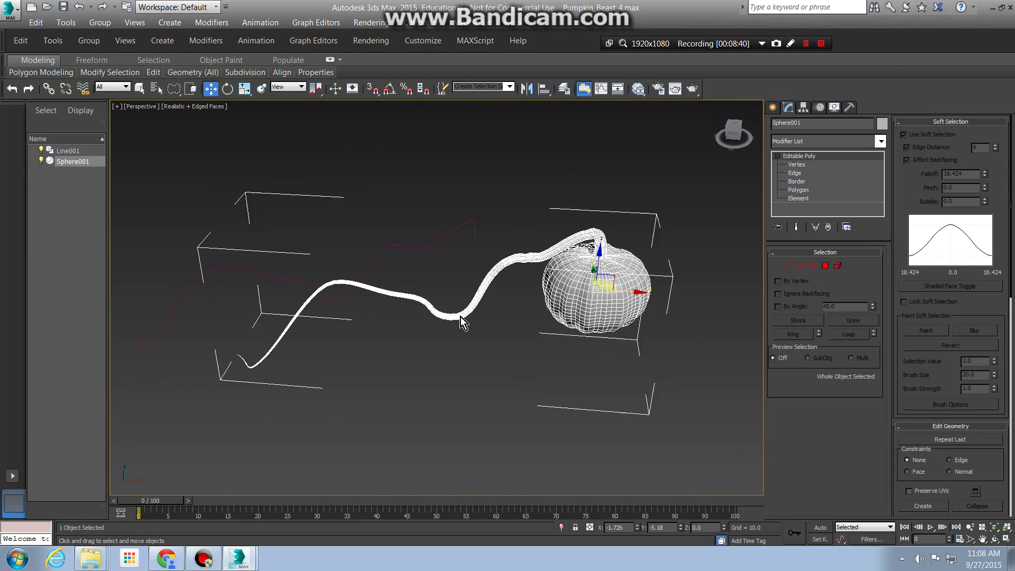
scroll(460, 317, "up", 10)
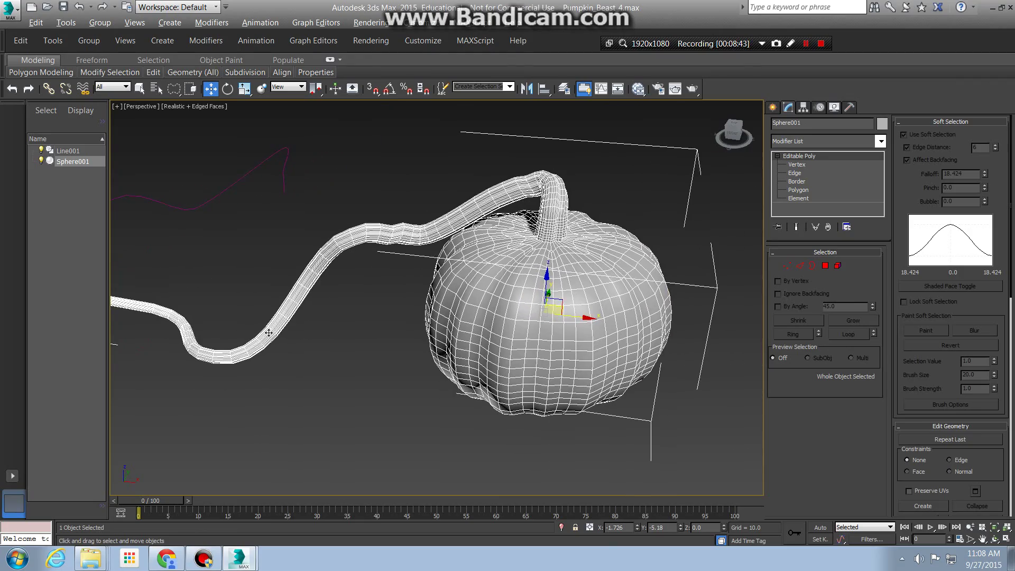
middle_click_drag(286, 339, 271, 404, "alt")
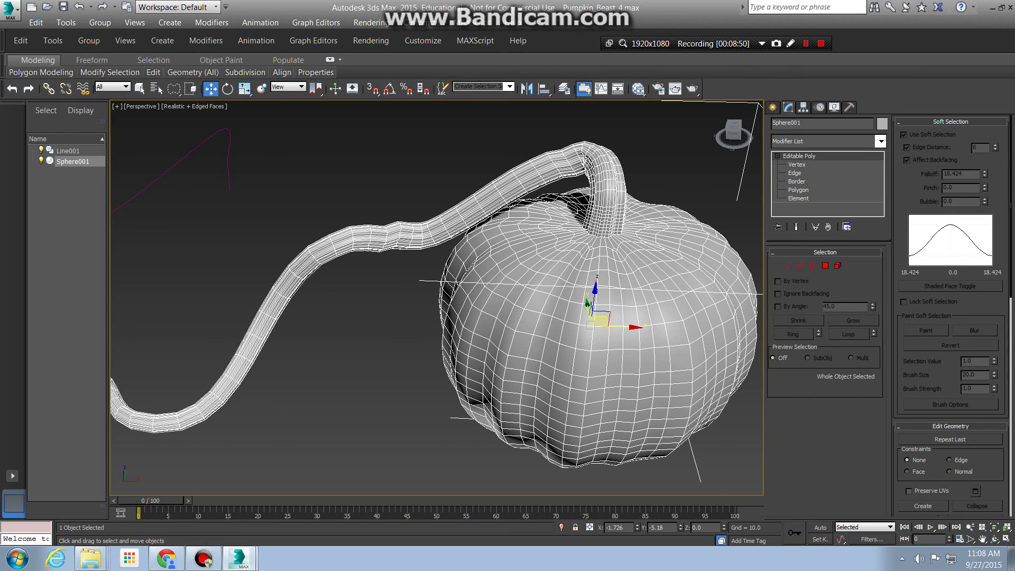